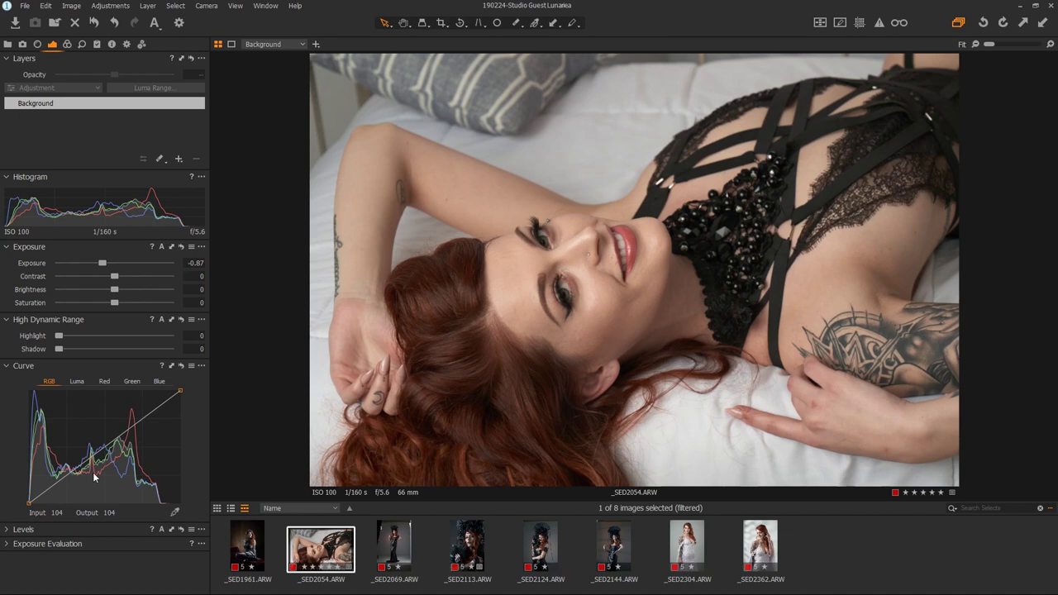
# Step: View the Luma curve, set exposure to 0, and show the Exposure Evaluation readout
pyautogui.click(77, 382)
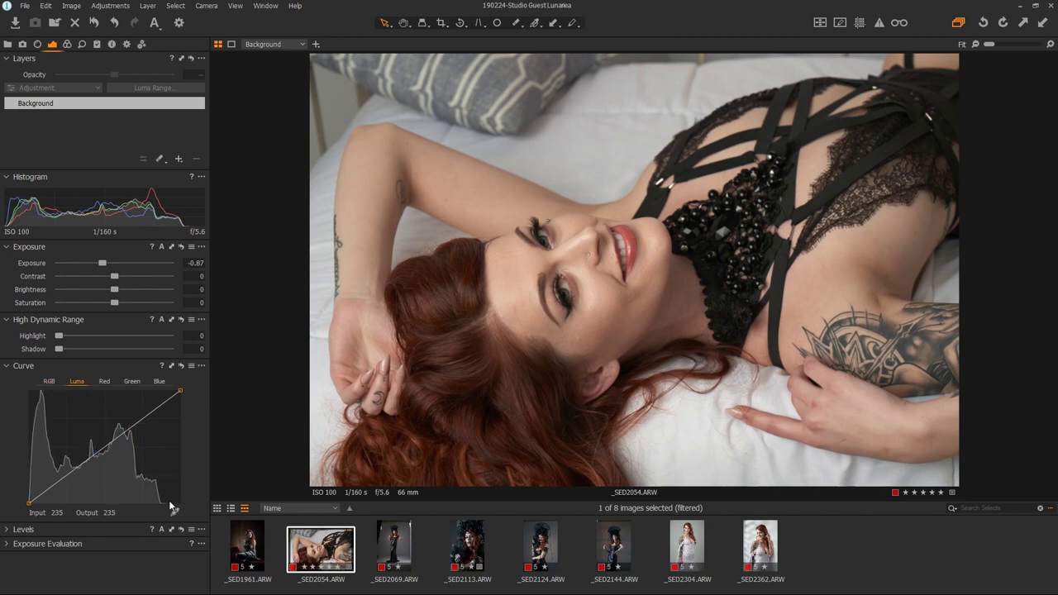
pyautogui.moveTo(105, 261); pyautogui.dragTo(119, 259)
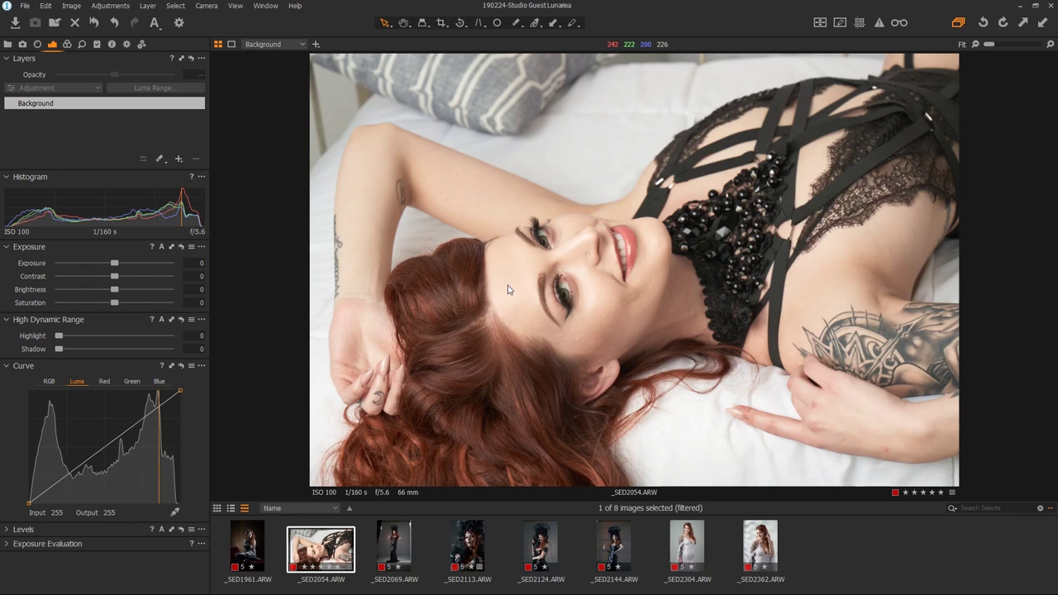
pyautogui.click(15, 544)
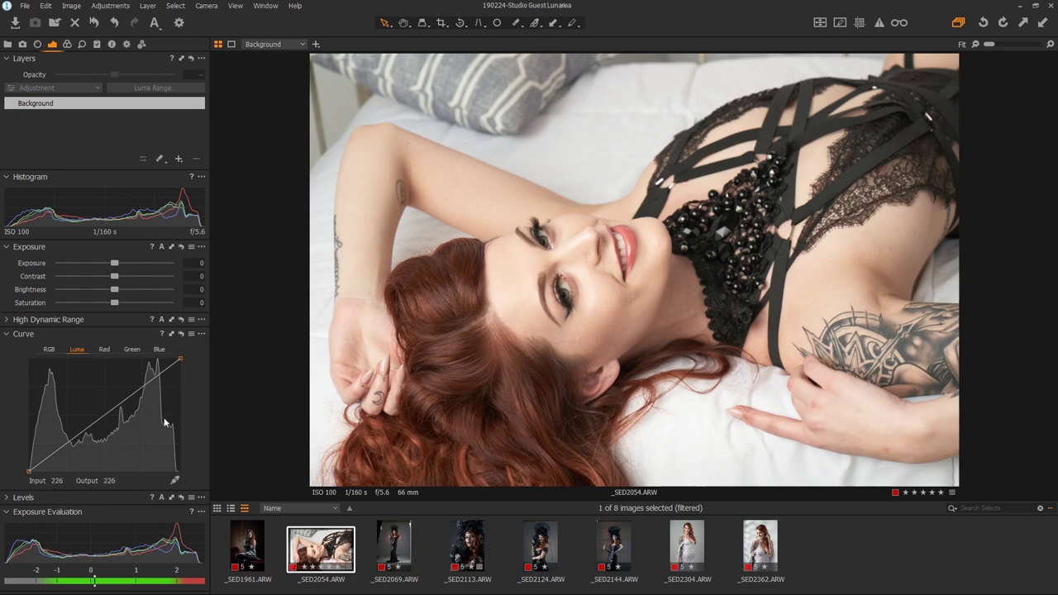
# Step: Pull exposure down heavily, then bring it back up to -0.51
pyautogui.moveTo(116, 263)
pyautogui.mouseDown()
pyautogui.moveTo(62, 262)
pyautogui.moveTo(100, 263)
pyautogui.mouseUp()
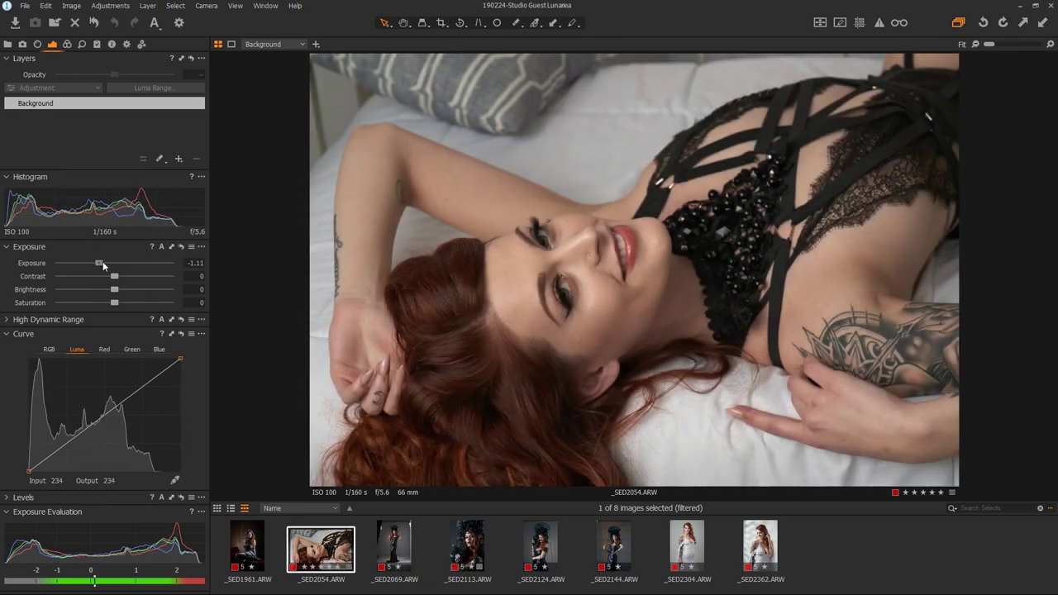
pyautogui.moveTo(102, 261); pyautogui.dragTo(110, 262)
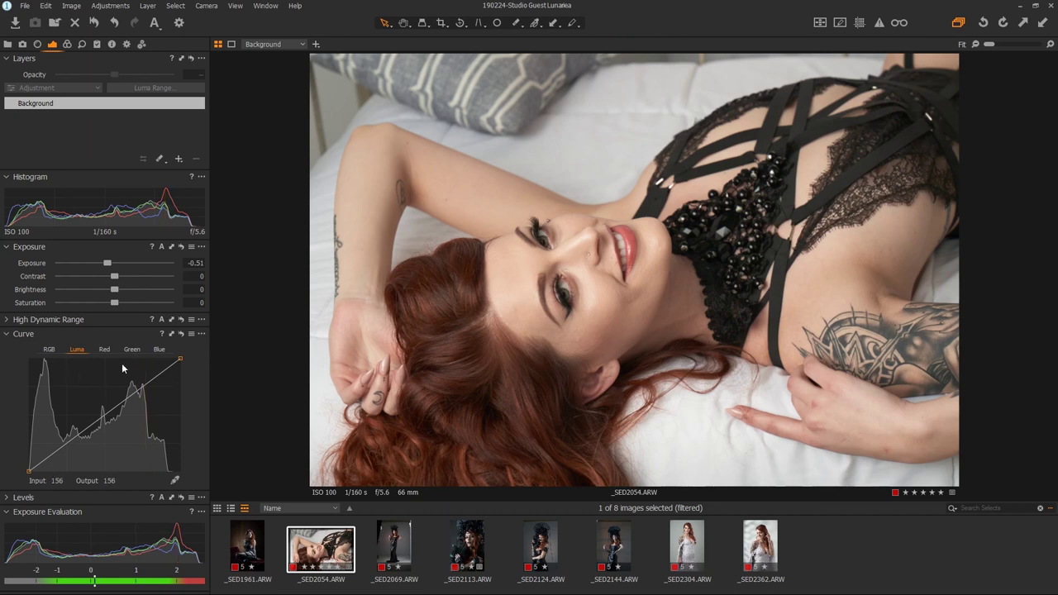
# Step: On the RGB curve, test faded black and white points, then restore them to the corners
pyautogui.click(51, 349)
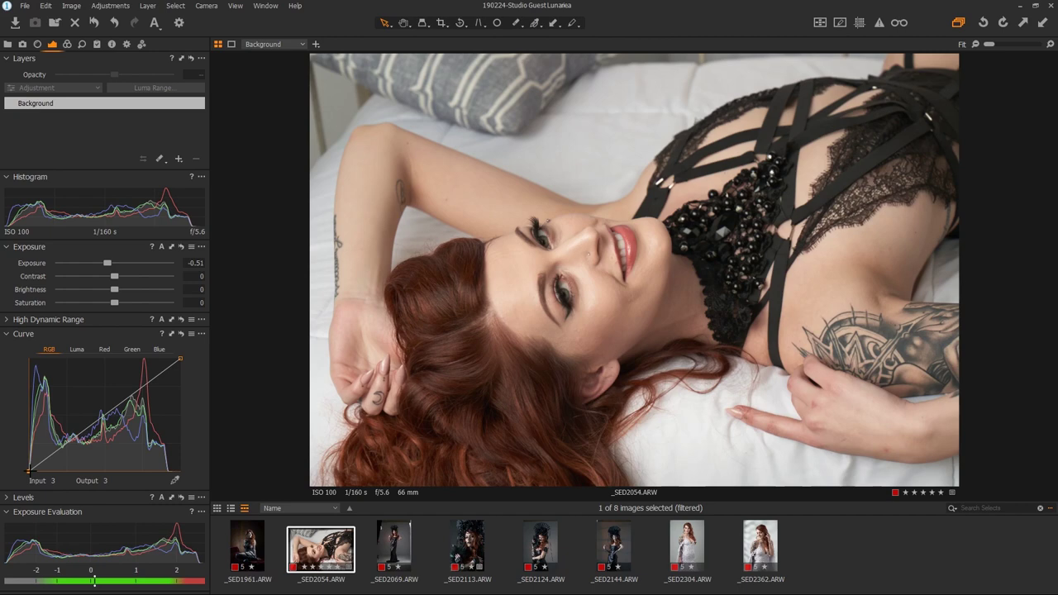
pyautogui.moveTo(29, 471); pyautogui.dragTo(15, 420)
pyautogui.moveTo(180, 360)
pyautogui.mouseDown()
pyautogui.moveTo(192, 415)
pyautogui.moveTo(180, 360)
pyautogui.mouseUp()
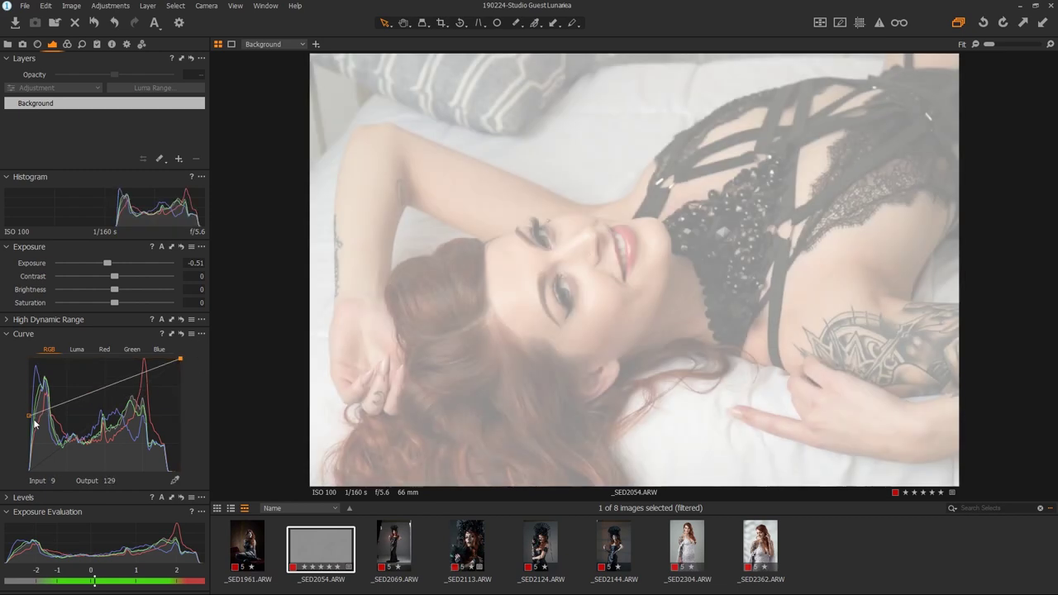
pyautogui.moveTo(15, 420); pyautogui.dragTo(14, 494)
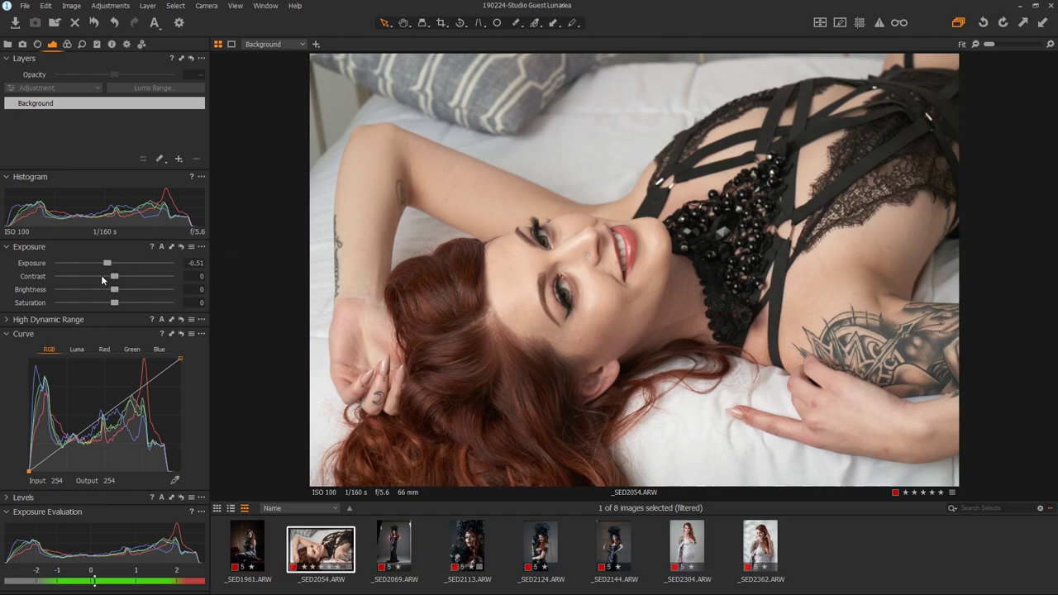
# Step: Try exposure around +0.51, reset to 0, then darken it to -0.63
pyautogui.moveTo(106, 266); pyautogui.dragTo(123, 264)
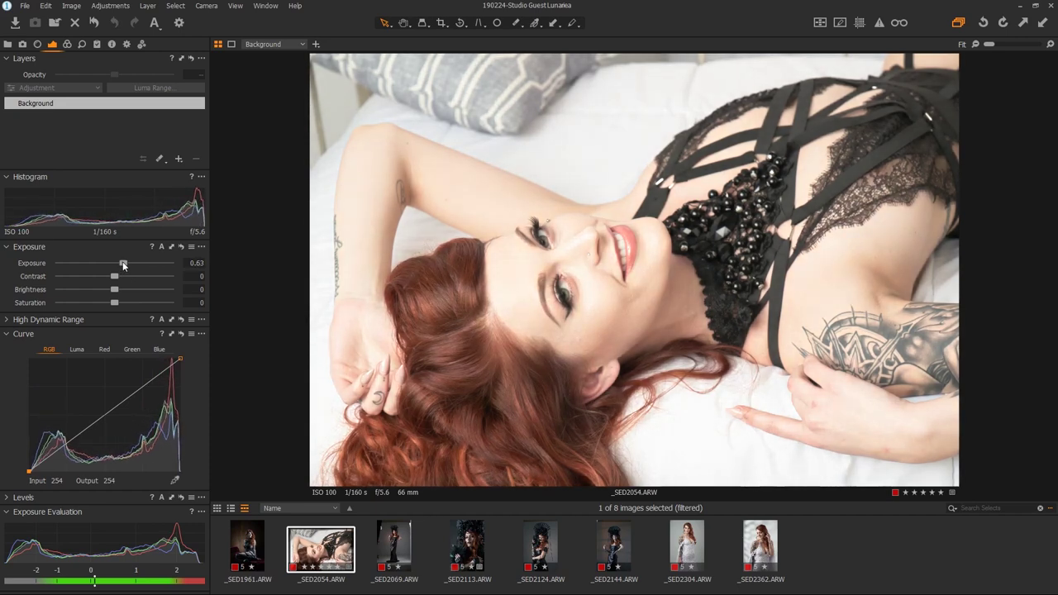
pyautogui.moveTo(123, 265); pyautogui.dragTo(122, 264)
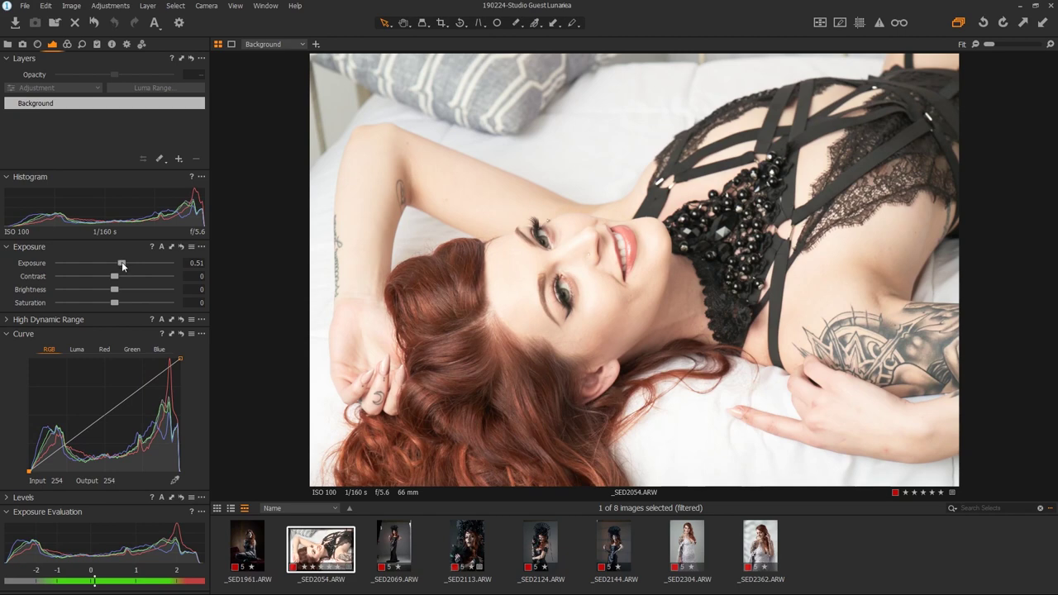
pyautogui.doubleClick(121, 263)
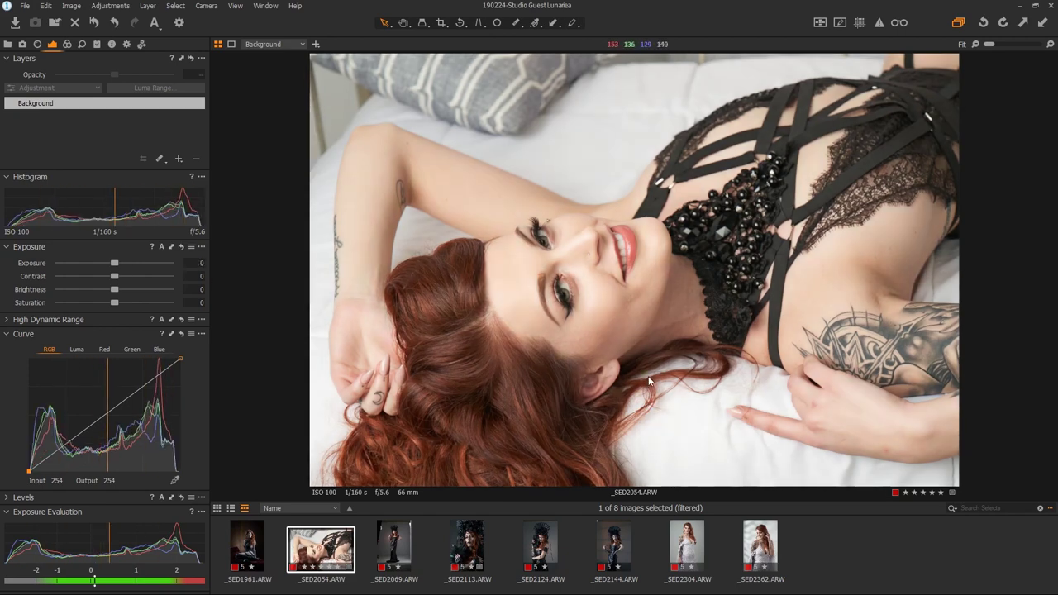
pyautogui.moveTo(115, 264); pyautogui.dragTo(105, 265)
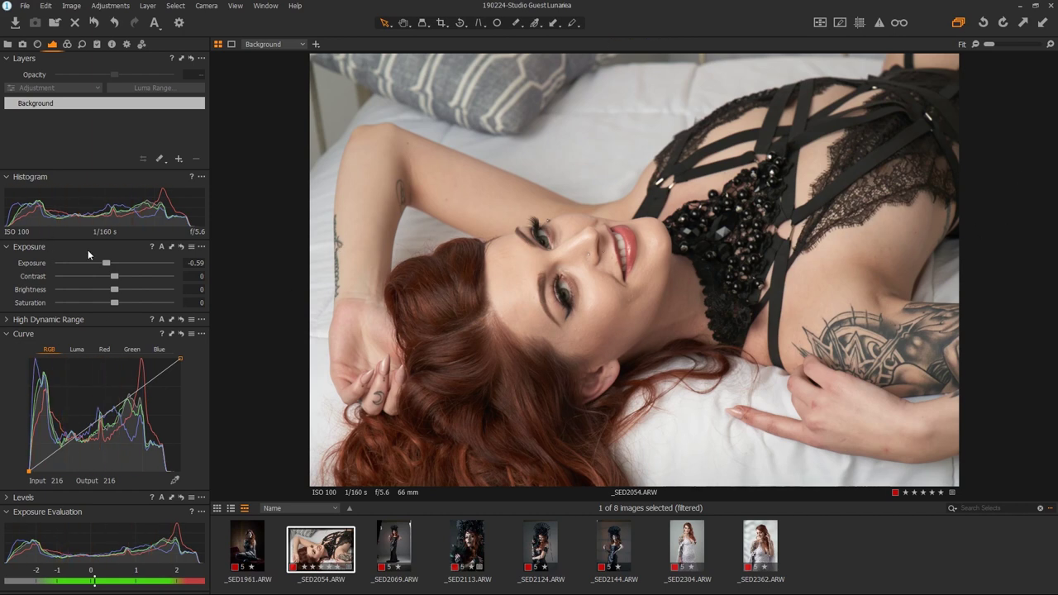
pyautogui.moveTo(102, 264); pyautogui.dragTo(102, 264)
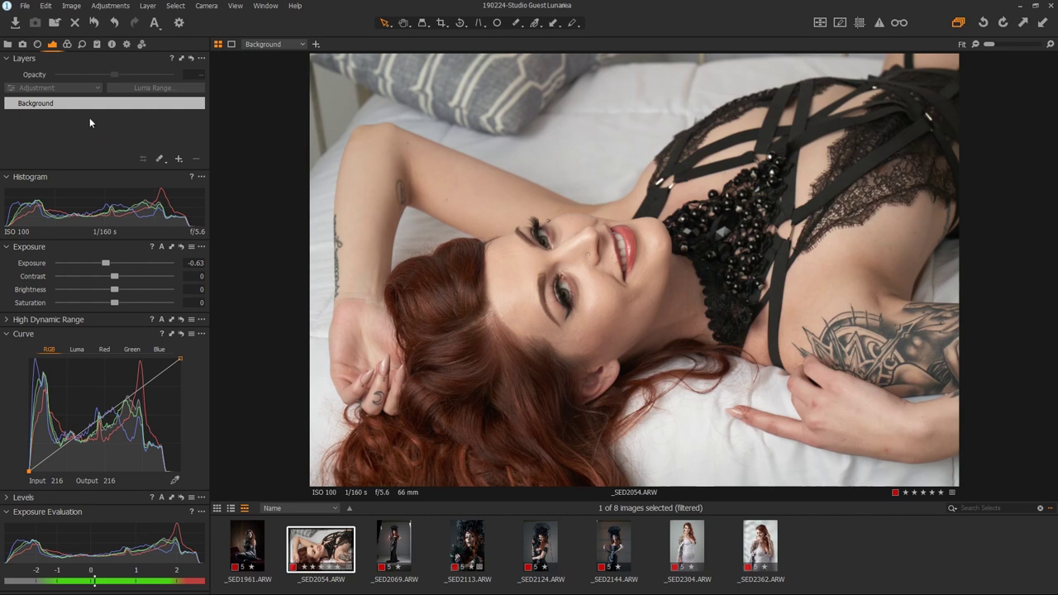
pyautogui.click(67, 44)
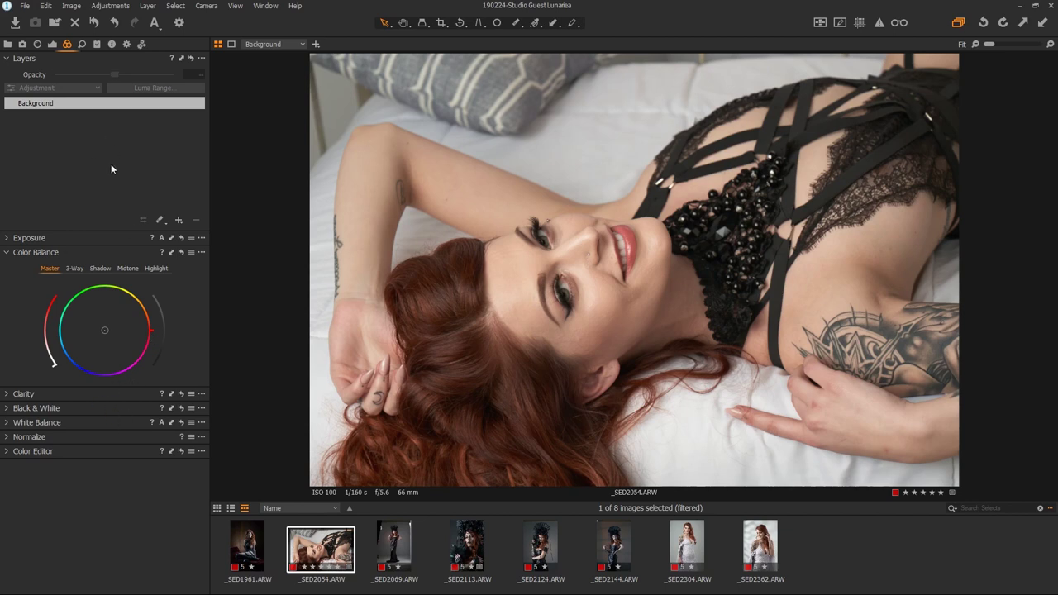
pyautogui.click(8, 45)
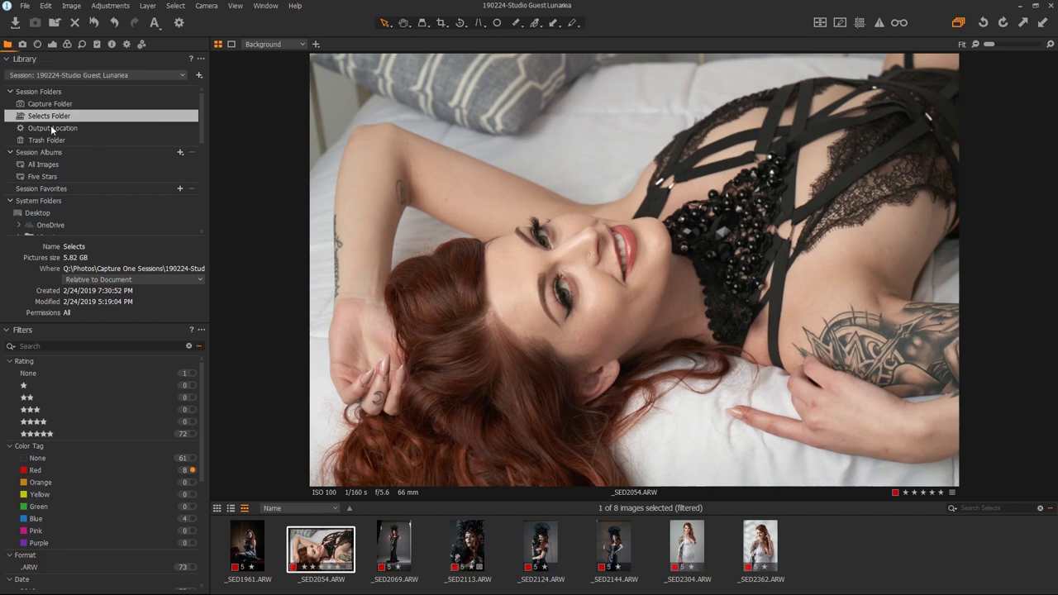
pyautogui.click(37, 45)
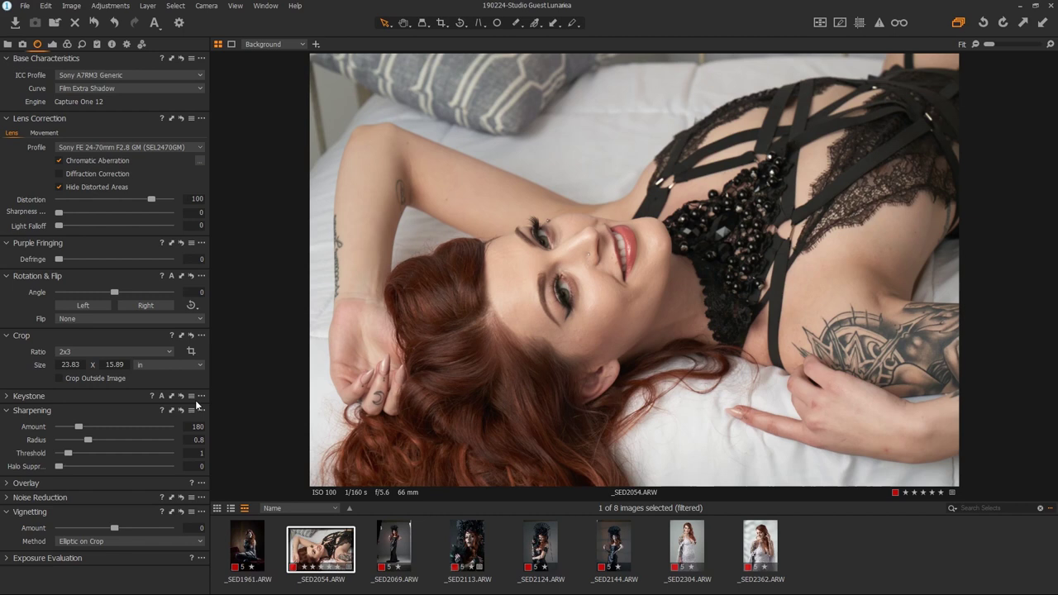
pyautogui.click(52, 44)
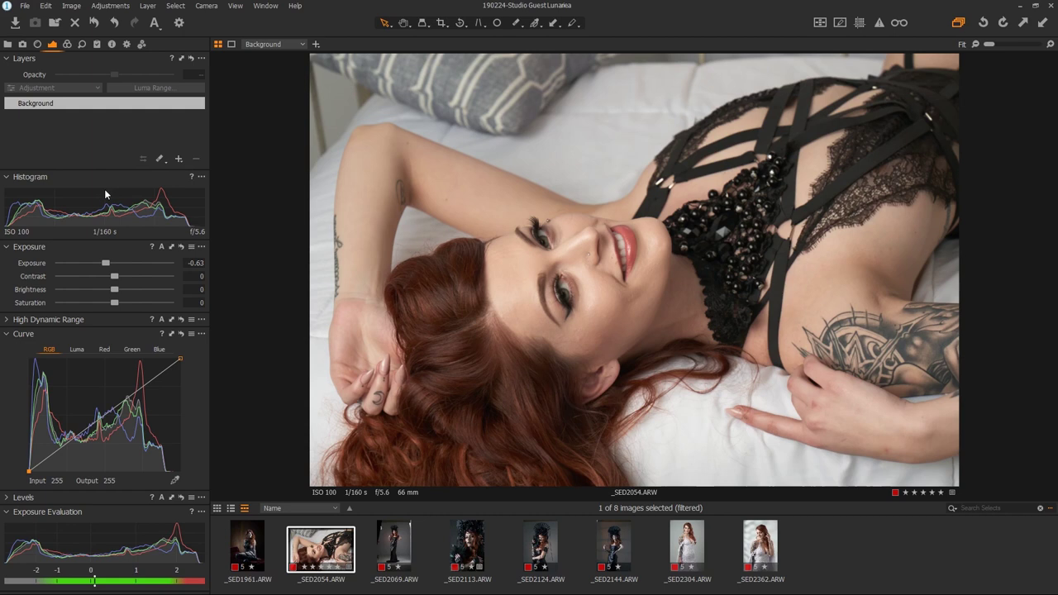
# Step: From the Color tools, add a filled layer named 'color' and preview its full-frame mask
pyautogui.click(68, 44)
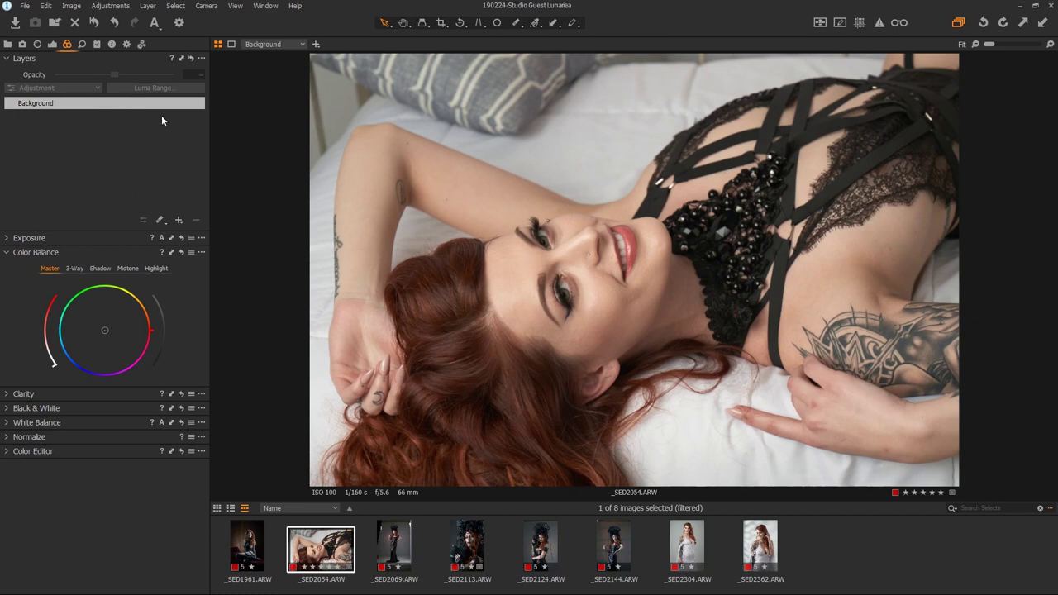
pyautogui.click(178, 220)
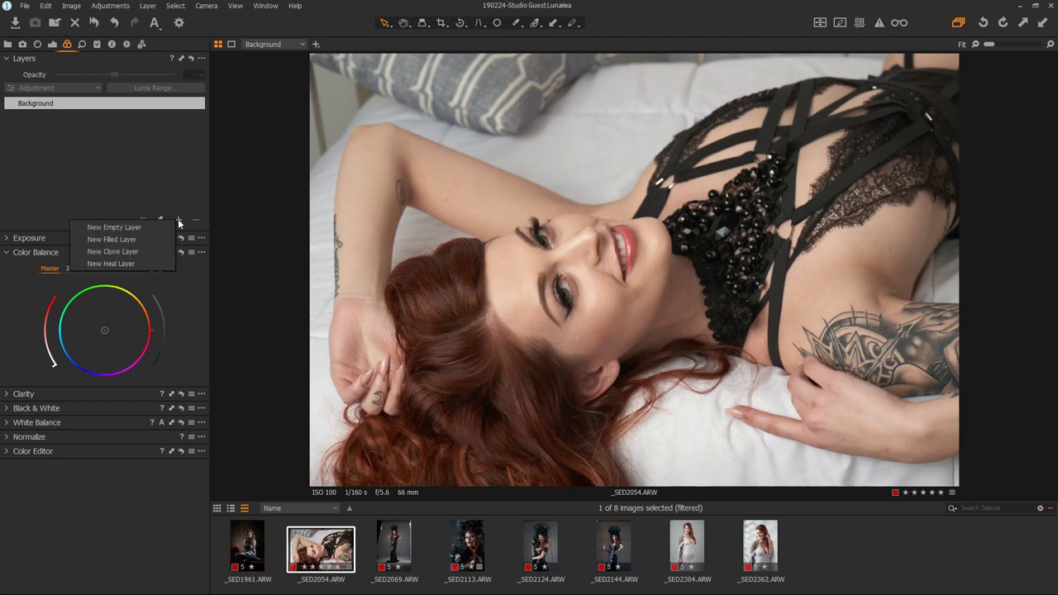
pyautogui.click(117, 239)
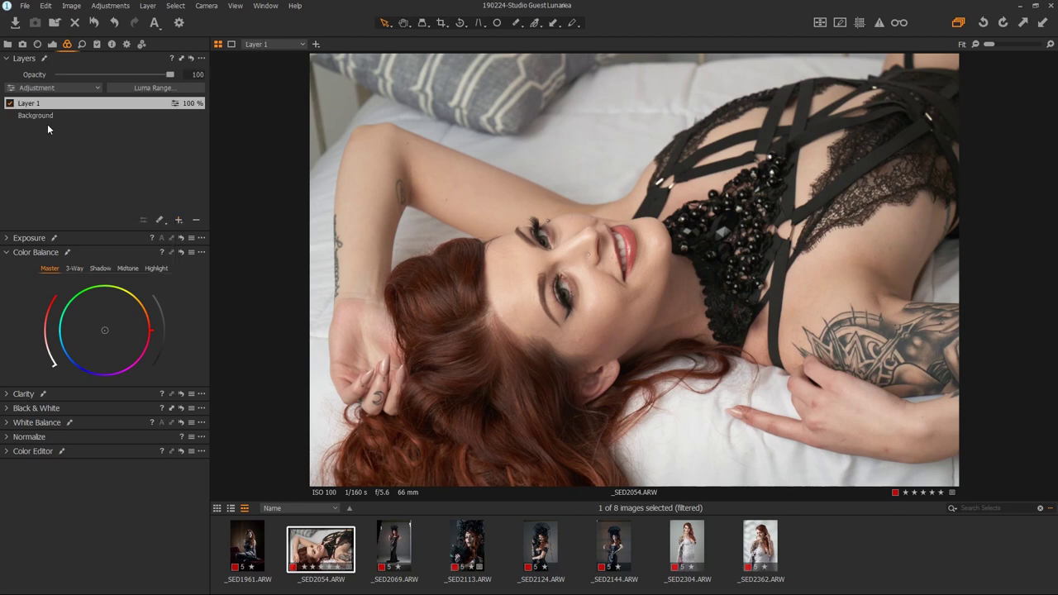
pyautogui.write('dolor')
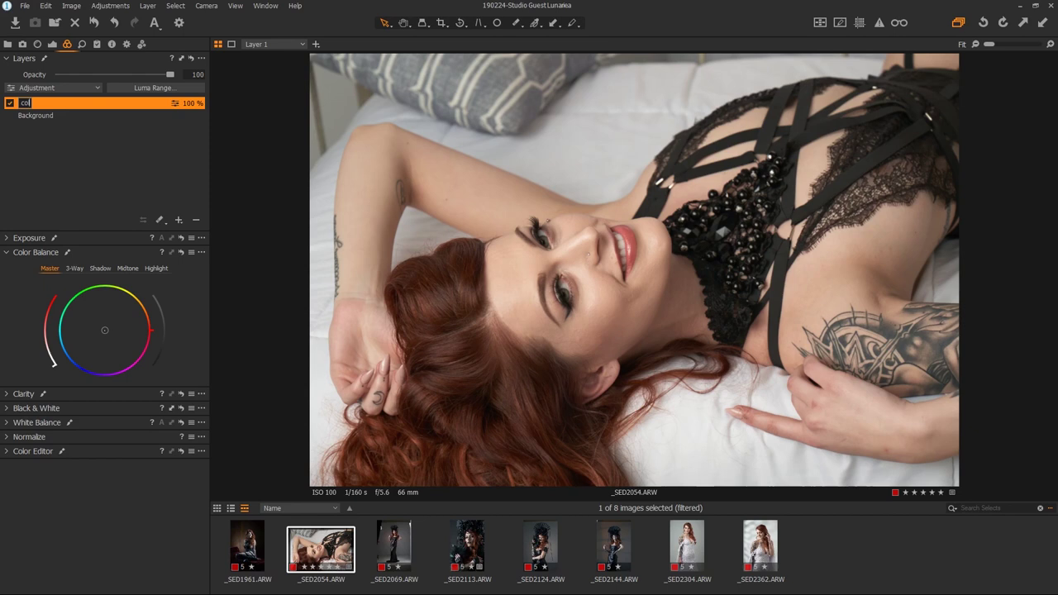
pyautogui.press('Return')
pyautogui.press('m')
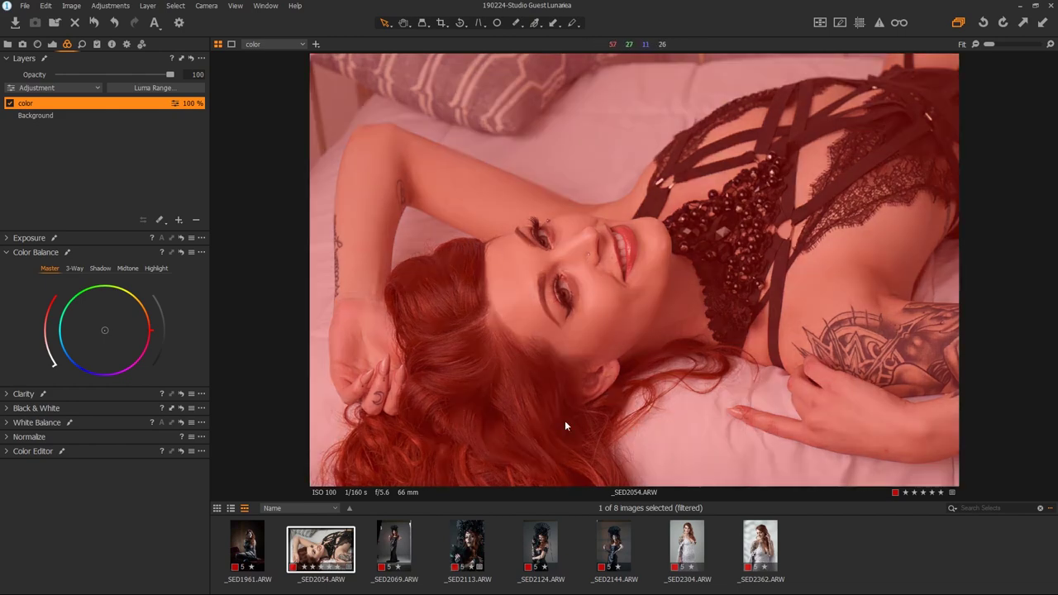
pyautogui.press('m')
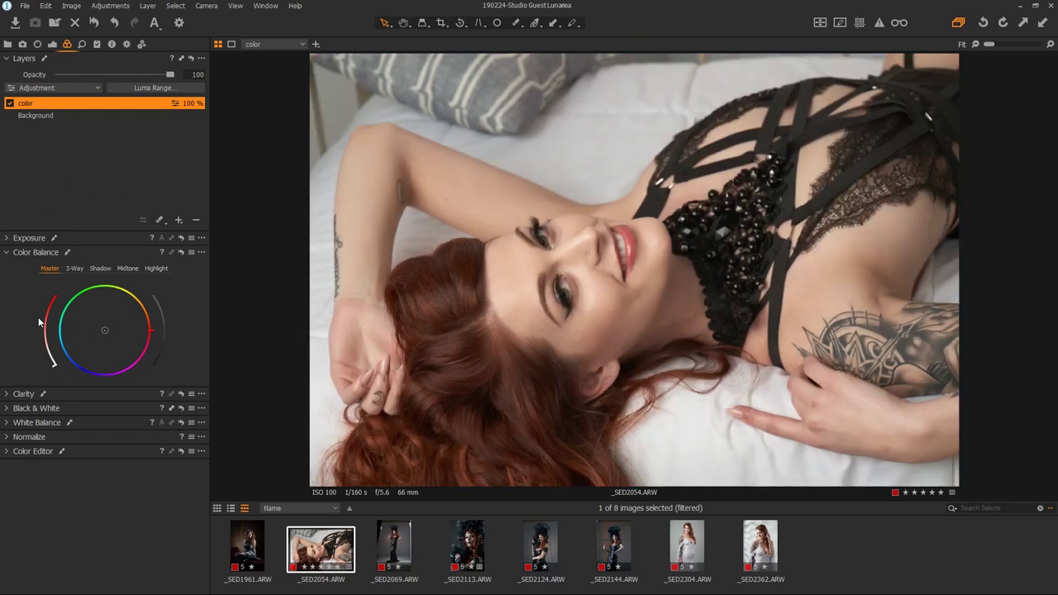
# Step: Tint the shadows toward blue, then ease the shadow tint back toward neutral
pyautogui.click(99, 268)
pyautogui.moveTo(106, 330); pyautogui.dragTo(86, 356)
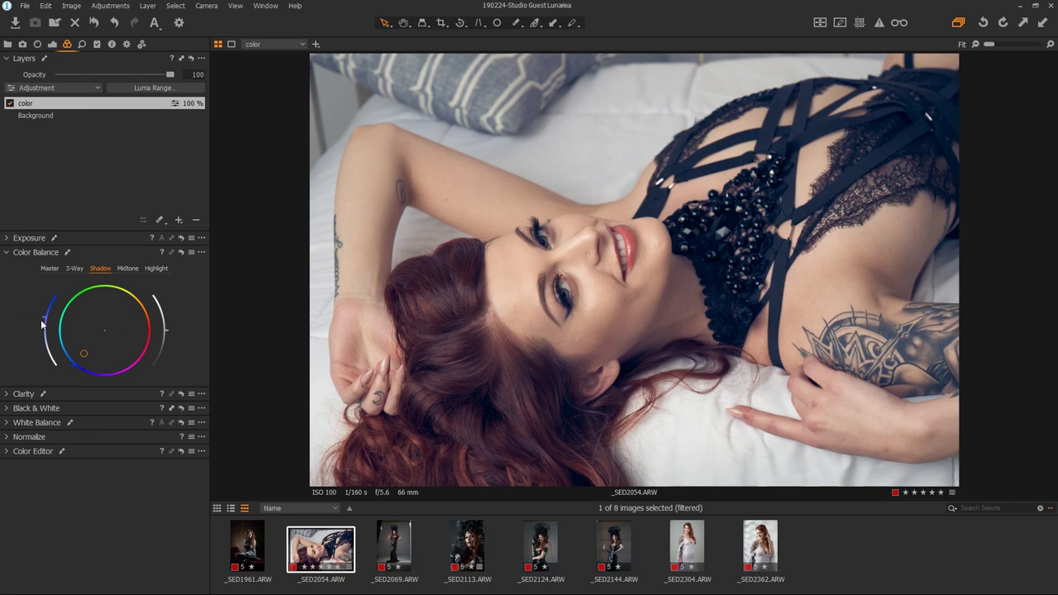
pyautogui.moveTo(41, 325)
pyautogui.mouseDown()
pyautogui.moveTo(44, 315)
pyautogui.moveTo(36, 350)
pyautogui.moveTo(49, 286)
pyautogui.moveTo(44, 336)
pyautogui.mouseUp()
pyautogui.moveTo(165, 329)
pyautogui.mouseDown()
pyautogui.moveTo(170, 316)
pyautogui.moveTo(171, 329)
pyautogui.mouseUp()
# Step: Warm the midtones toward orange and reduce the midtone tint strength
pyautogui.click(130, 267)
pyautogui.moveTo(106, 330)
pyautogui.mouseDown()
pyautogui.moveTo(128, 326)
pyautogui.moveTo(109, 312)
pyautogui.moveTo(116, 324)
pyautogui.mouseUp()
pyautogui.moveTo(114, 330)
pyautogui.mouseDown()
pyautogui.moveTo(139, 318)
pyautogui.moveTo(129, 310)
pyautogui.moveTo(145, 325)
pyautogui.moveTo(138, 312)
pyautogui.mouseUp()
pyautogui.moveTo(48, 308); pyautogui.dragTo(44, 340)
pyautogui.moveTo(44, 339); pyautogui.dragTo(42, 346)
pyautogui.moveTo(42, 340); pyautogui.dragTo(41, 350)
# Step: Try an orange-red highlight tint, then reset the highlights to neutral
pyautogui.click(153, 267)
pyautogui.moveTo(105, 333); pyautogui.dragTo(126, 327)
pyautogui.moveTo(44, 333); pyautogui.dragTo(41, 345)
pyautogui.doubleClick(118, 326)
# Step: Shift the shadow tint from blue toward warmer magenta, comparing against the midtone settings
pyautogui.click(119, 267)
pyautogui.click(100, 269)
pyautogui.moveTo(85, 343)
pyautogui.mouseDown()
pyautogui.moveTo(117, 340)
pyautogui.moveTo(102, 346)
pyautogui.mouseUp()
pyautogui.click(128, 269)
pyautogui.click(106, 269)
pyautogui.moveTo(100, 347); pyautogui.dragTo(97, 346)
pyautogui.click(131, 268)
pyautogui.click(99, 268)
pyautogui.moveTo(97, 348); pyautogui.dragTo(93, 348)
# Step: Tint the midtones toward red, then return to the shadow colour balance
pyautogui.click(129, 269)
pyautogui.moveTo(110, 328)
pyautogui.mouseDown()
pyautogui.moveTo(137, 329)
pyautogui.moveTo(83, 353)
pyautogui.moveTo(100, 354)
pyautogui.moveTo(86, 333)
pyautogui.moveTo(101, 350)
pyautogui.mouseUp()
pyautogui.click(100, 269)
# Step: In Master colour balance, warm the whole image toward orange at a low strength
pyautogui.click(49, 269)
pyautogui.moveTo(105, 329)
pyautogui.mouseDown()
pyautogui.moveTo(116, 316)
pyautogui.moveTo(99, 319)
pyautogui.moveTo(128, 301)
pyautogui.moveTo(138, 308)
pyautogui.mouseUp()
pyautogui.moveTo(52, 304); pyautogui.dragTo(46, 349)
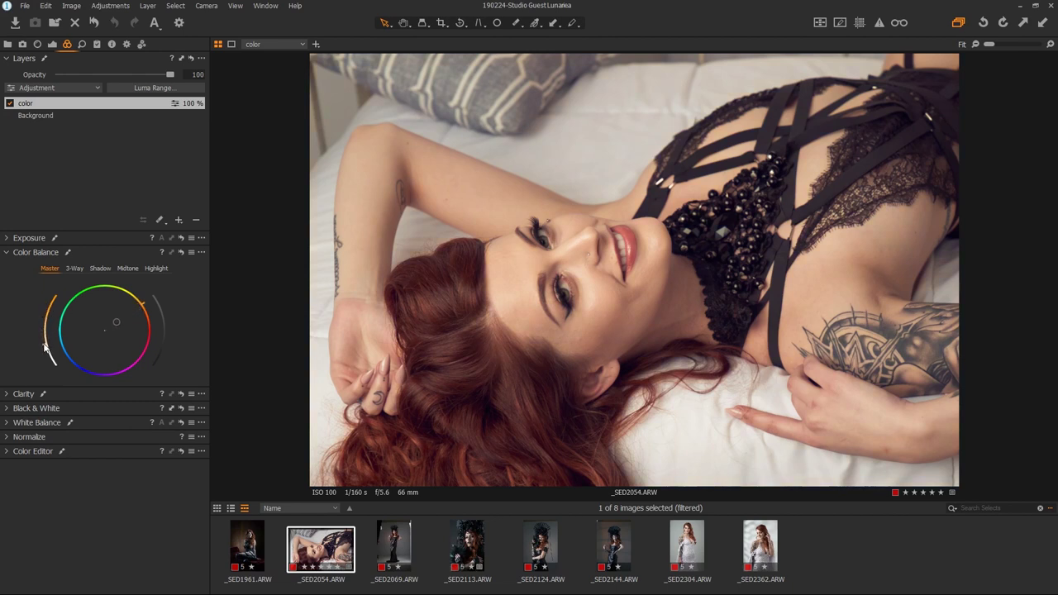
pyautogui.click(100, 268)
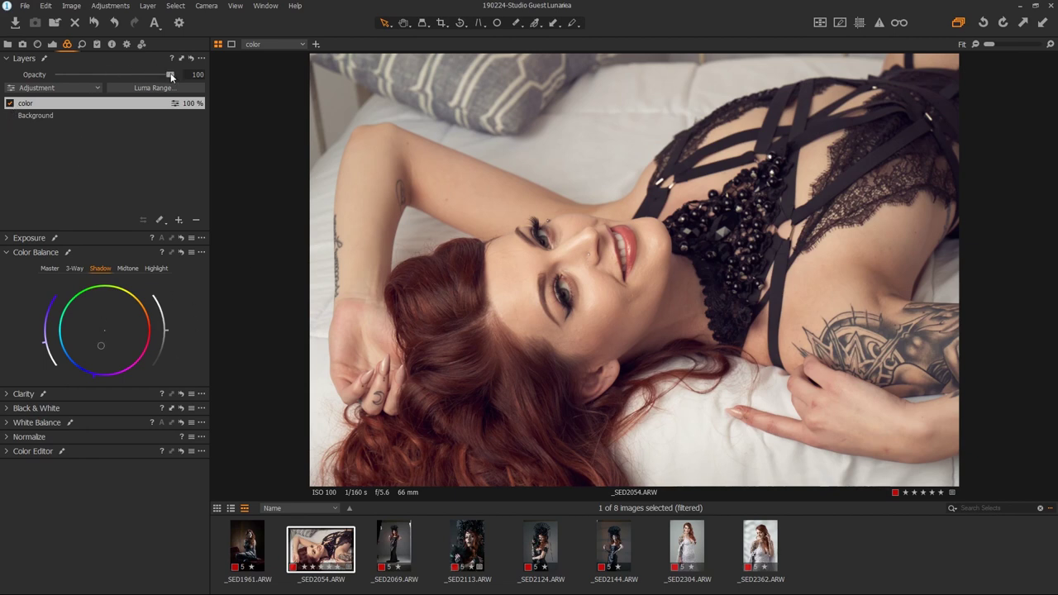
# Step: Drag the color layer's opacity toward 49 and toggle the layer off and on to compare
pyautogui.moveTo(170, 73); pyautogui.dragTo(211, 91)
pyautogui.click(10, 104)
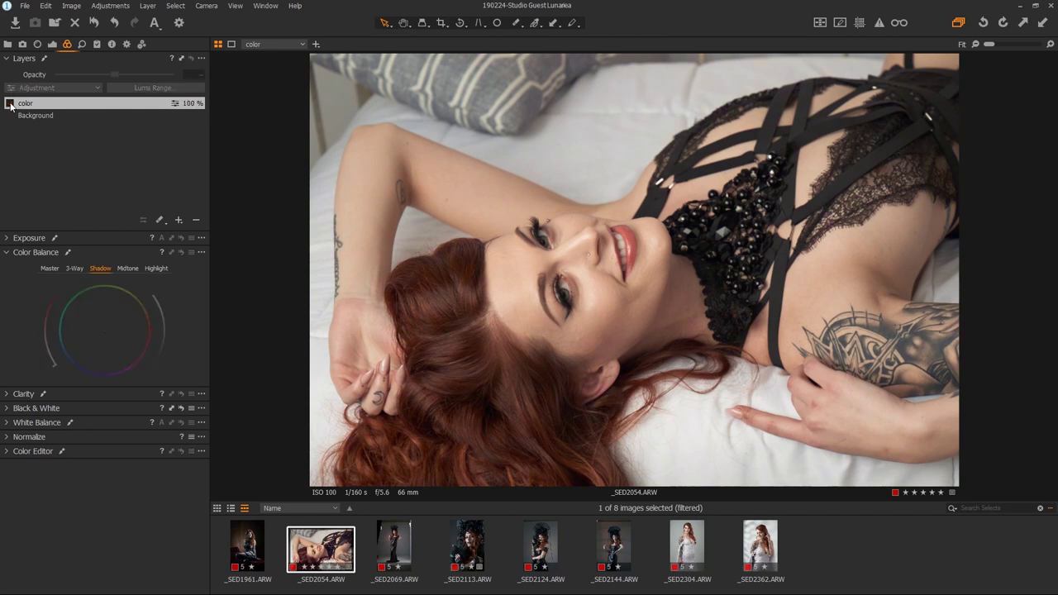
pyautogui.click(10, 103)
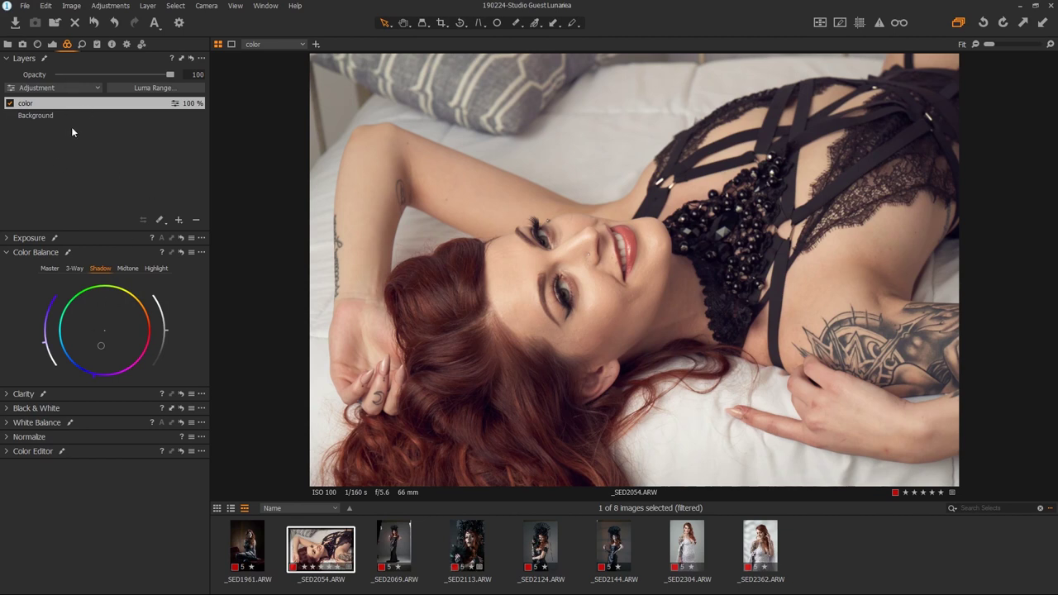
# Step: In Exposure, try contrast 10 on the color layer, then reset it to 0
pyautogui.click(7, 237)
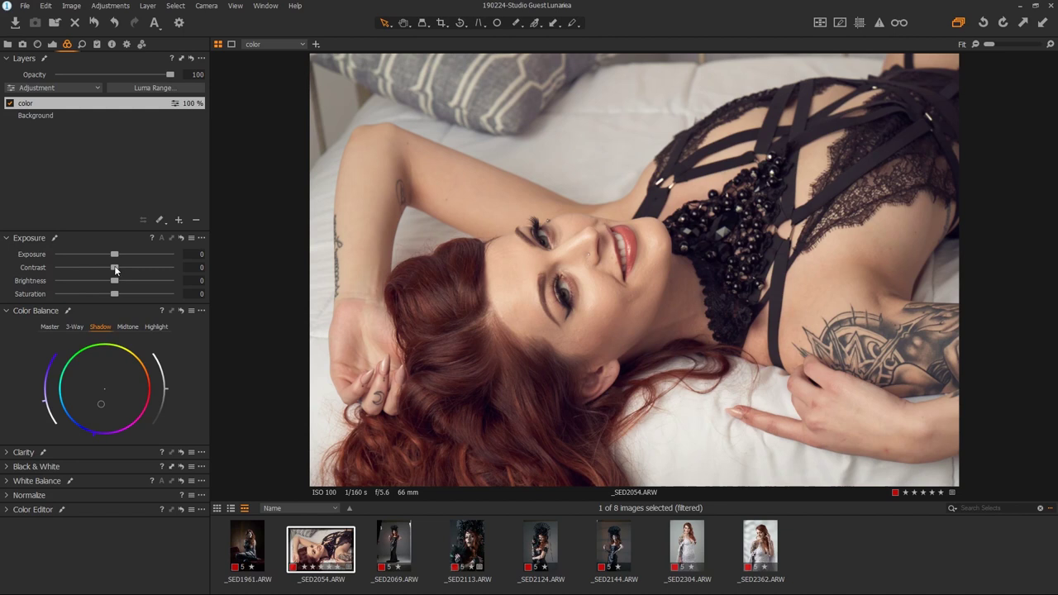
pyautogui.moveTo(114, 267); pyautogui.dragTo(127, 267)
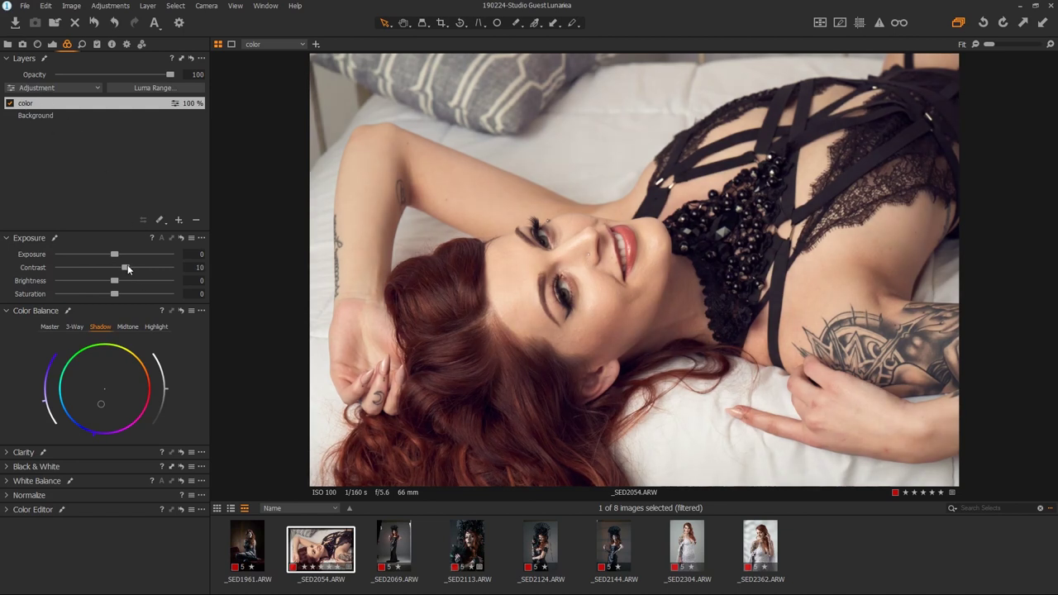
pyautogui.doubleClick(126, 266)
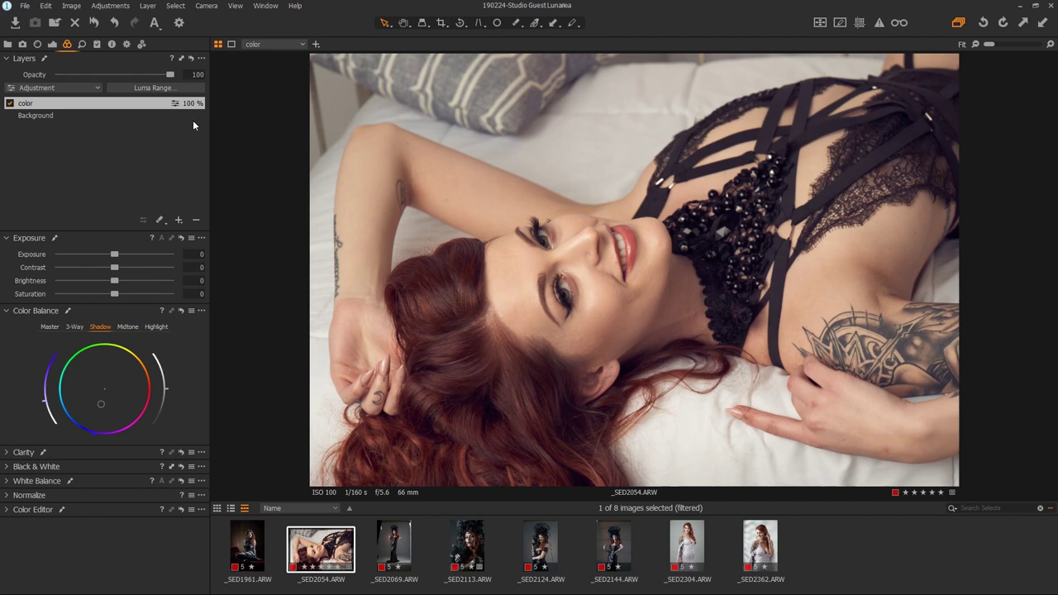
# Step: Add a new filled adjustment layer named 'exp'
pyautogui.click(180, 220)
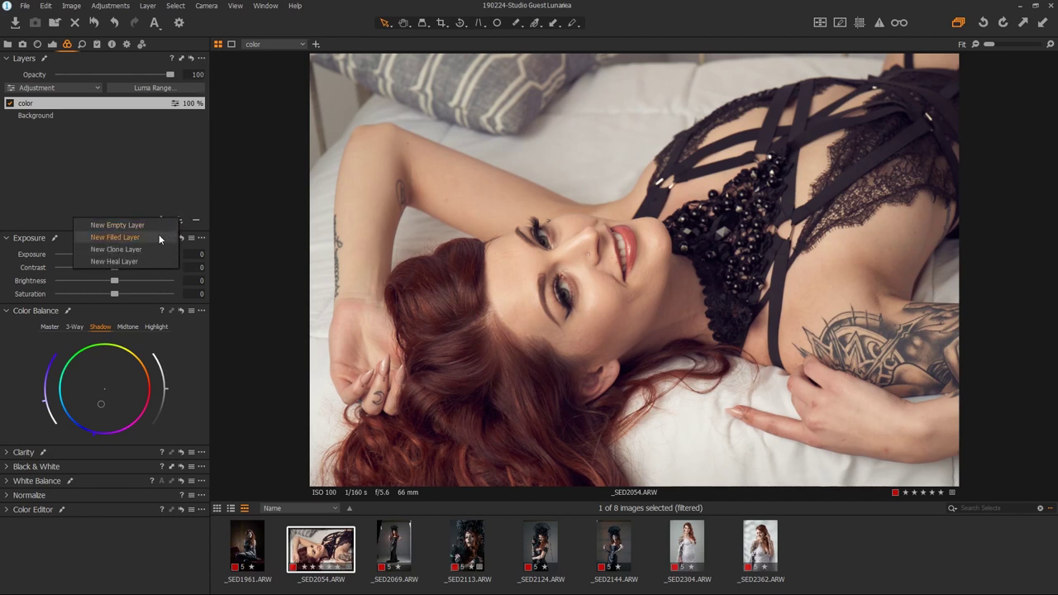
pyautogui.click(158, 235)
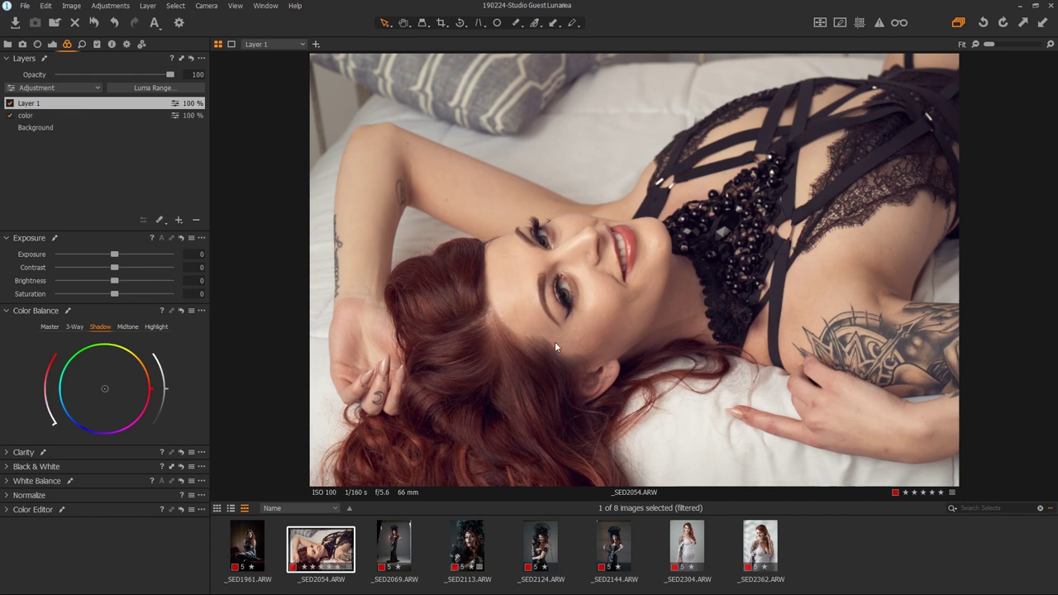
pyautogui.doubleClick(27, 104)
pyautogui.write('exp')
pyautogui.press('Return')
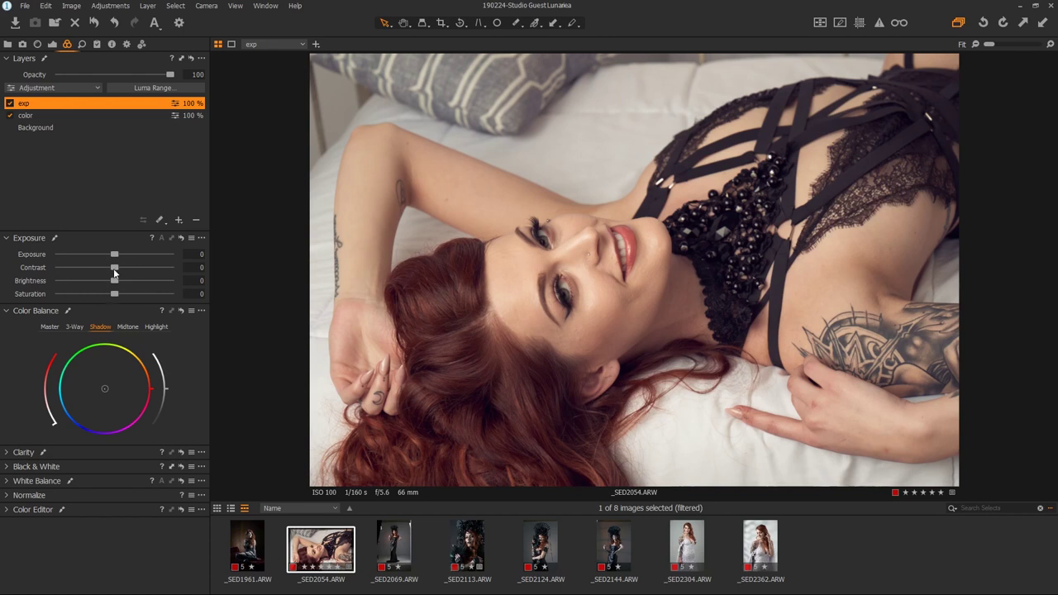
# Step: On the exp layer, set contrast to 11 and exposure to -0.67
pyautogui.moveTo(114, 268); pyautogui.dragTo(126, 267)
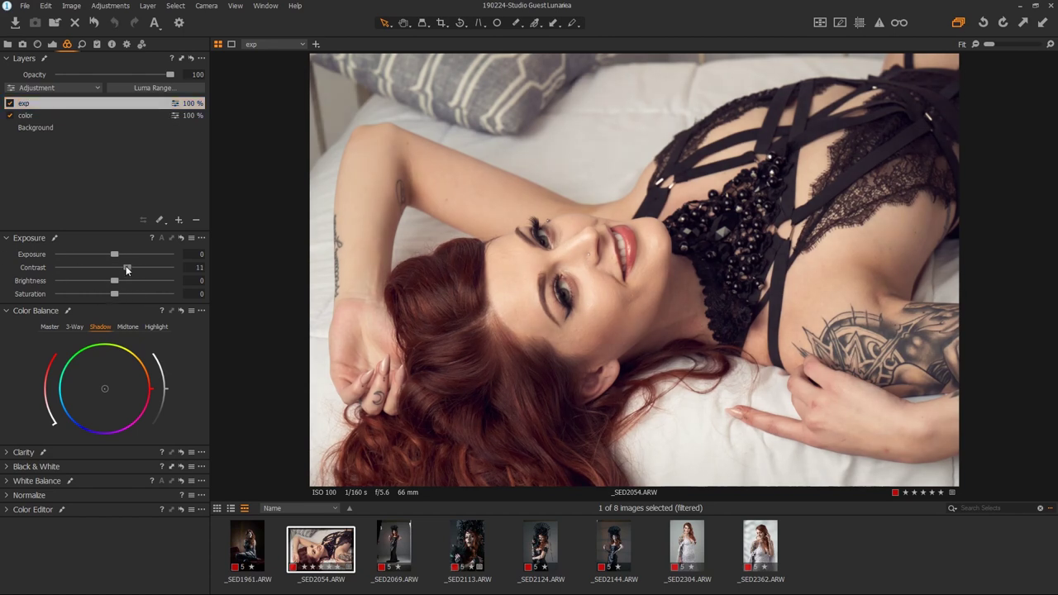
pyautogui.click(62, 126)
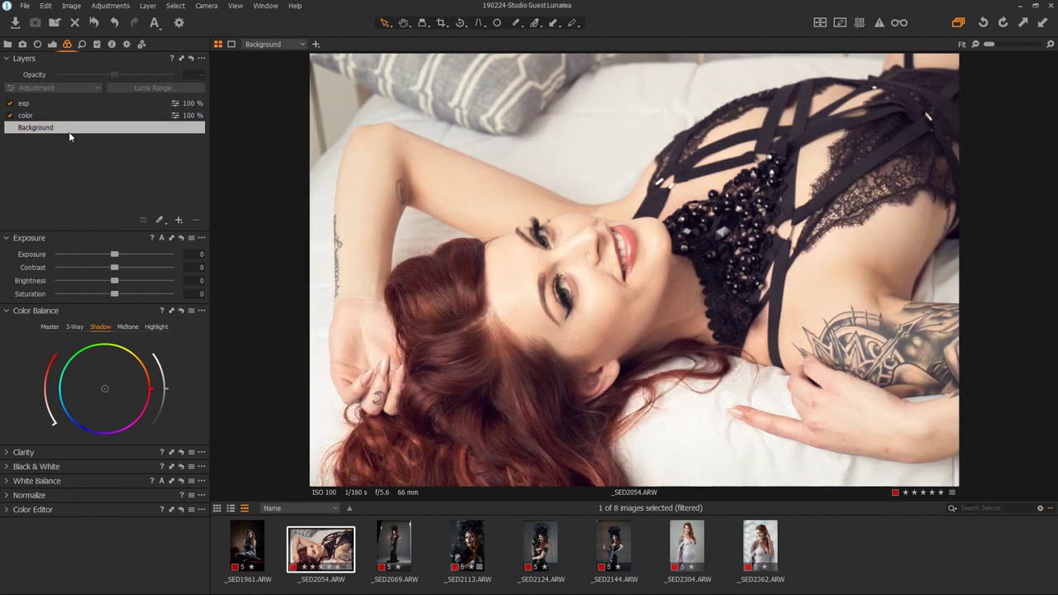
pyautogui.click(66, 102)
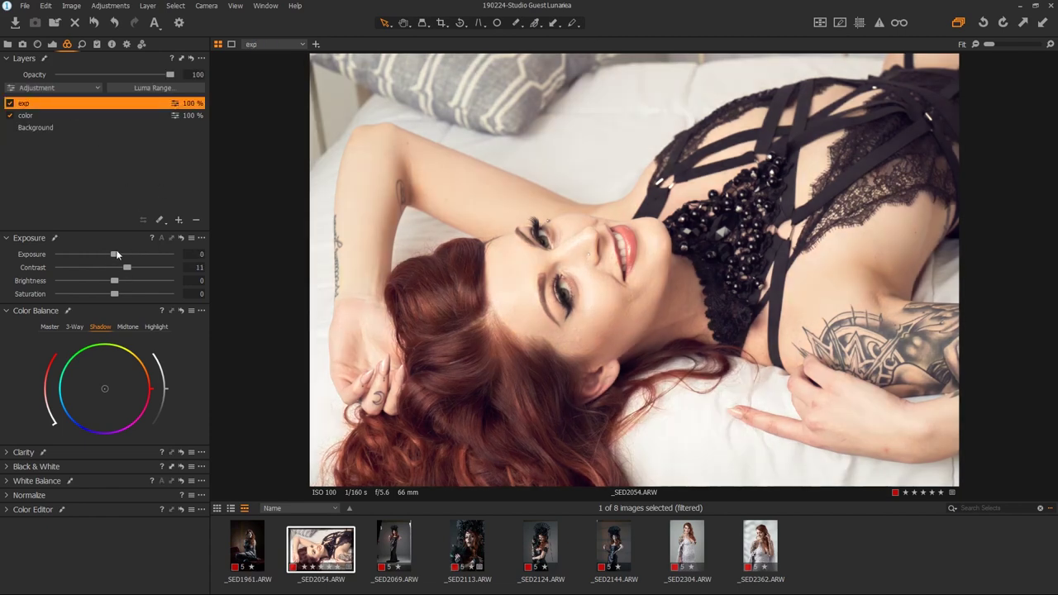
pyautogui.moveTo(115, 255); pyautogui.dragTo(106, 256)
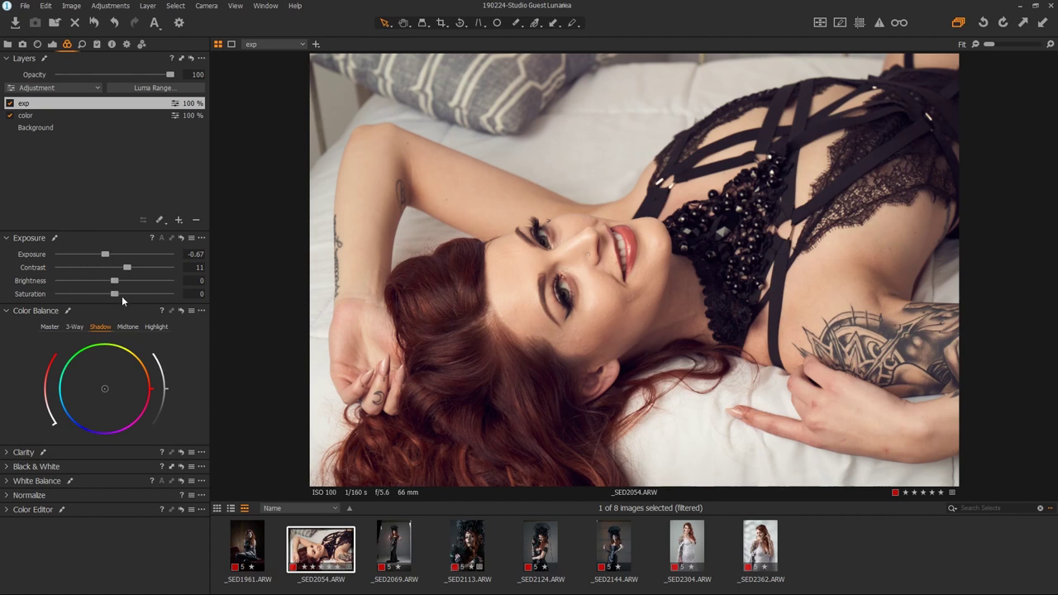
pyautogui.moveTo(115, 295)
pyautogui.mouseDown()
pyautogui.moveTo(147, 294)
pyautogui.moveTo(105, 295)
pyautogui.moveTo(115, 295)
pyautogui.mouseUp()
# Step: Check the color layer, then reselect the exp layer and test its opacity, keeping it at 100
pyautogui.click(28, 116)
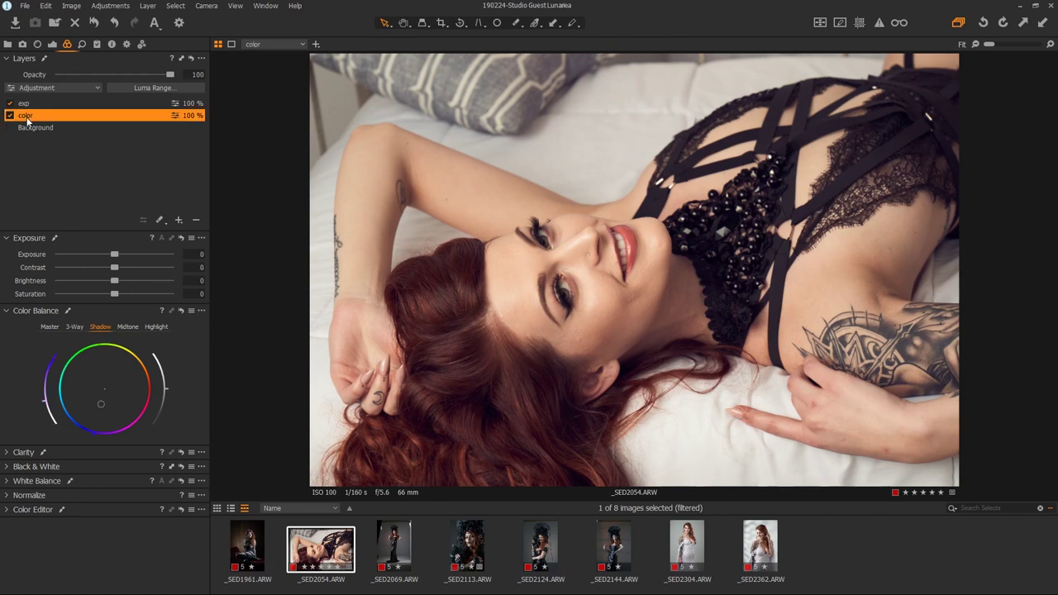
pyautogui.click(116, 103)
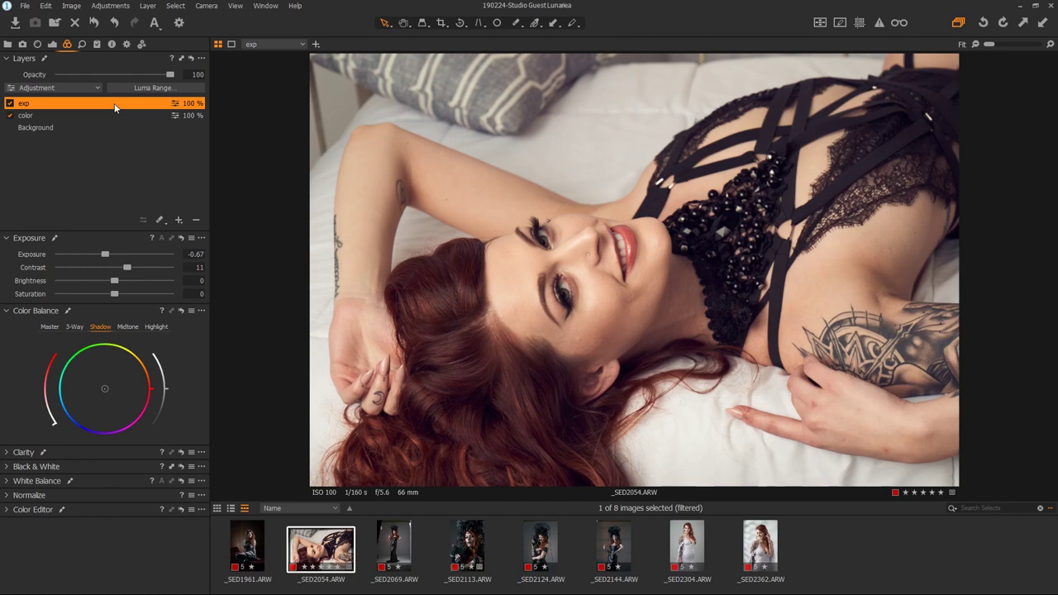
pyautogui.moveTo(170, 75)
pyautogui.mouseDown()
pyautogui.moveTo(139, 78)
pyautogui.moveTo(175, 77)
pyautogui.mouseUp()
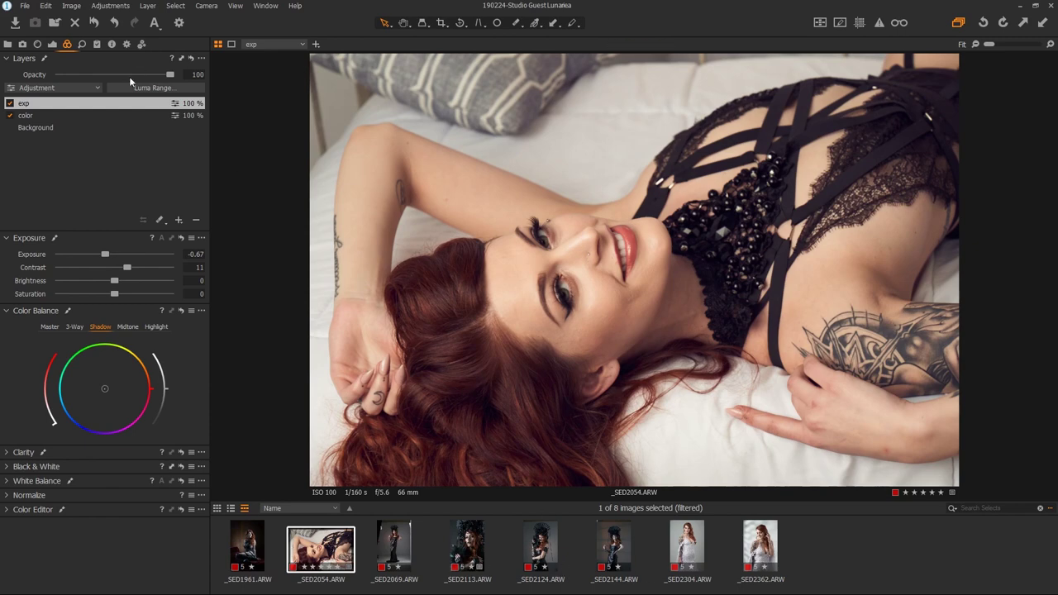
# Step: Show the four exported TIFFs in Output Location and magnify the model's eye with the loupe
pyautogui.click(8, 45)
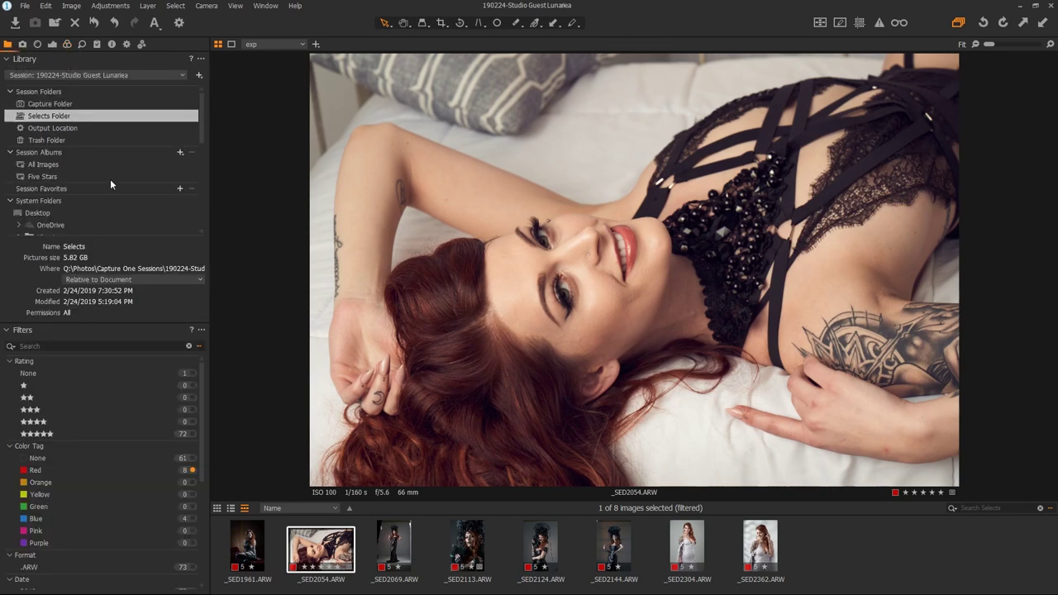
pyautogui.click(54, 129)
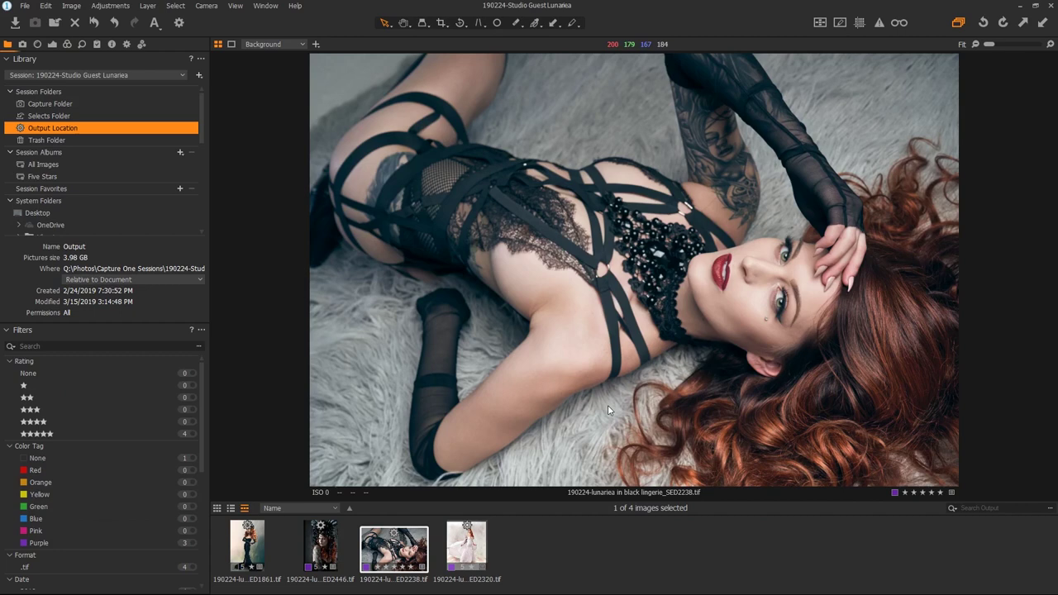
pyautogui.click(782, 298)
pyautogui.moveTo(781, 299); pyautogui.dragTo(778, 256)
# Step: Create a new variant of the SED2238 image and compare variants [1] and [2] side by side
pyautogui.rightClick(408, 559)
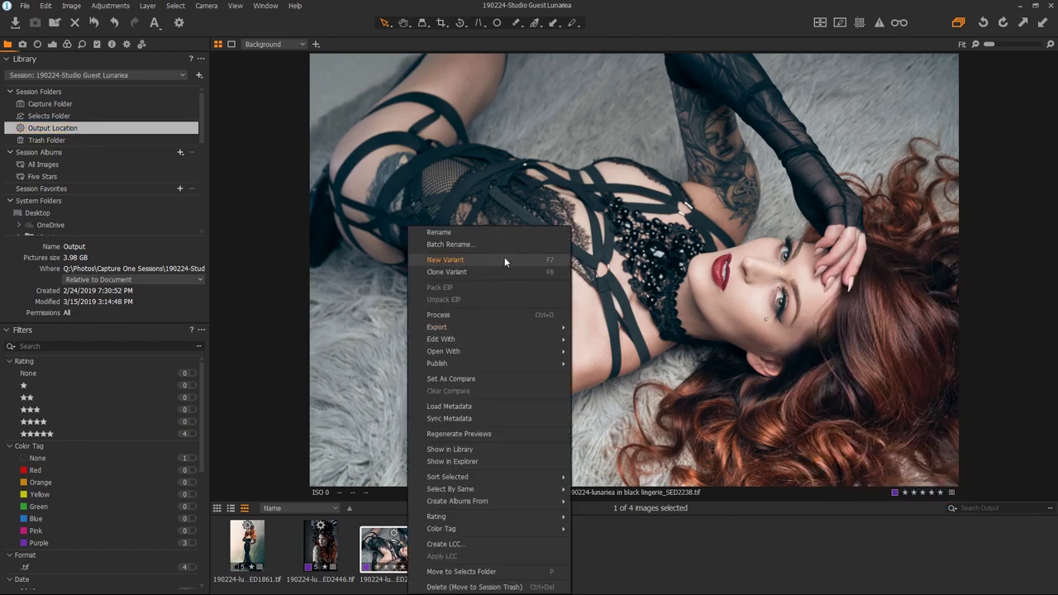
pyautogui.click(504, 257)
pyautogui.click(403, 544)
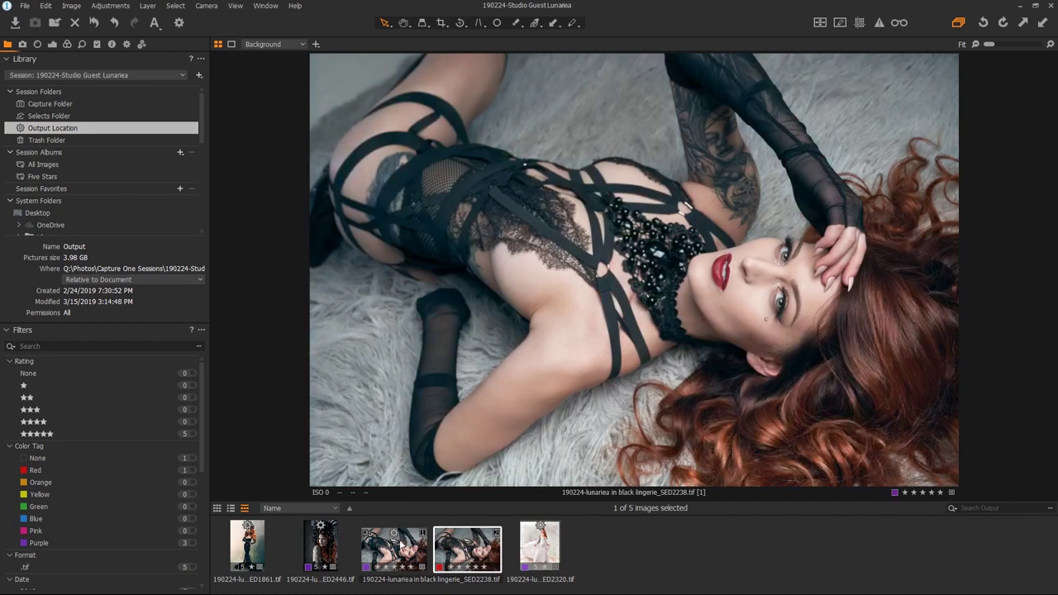
pyautogui.click(456, 553)
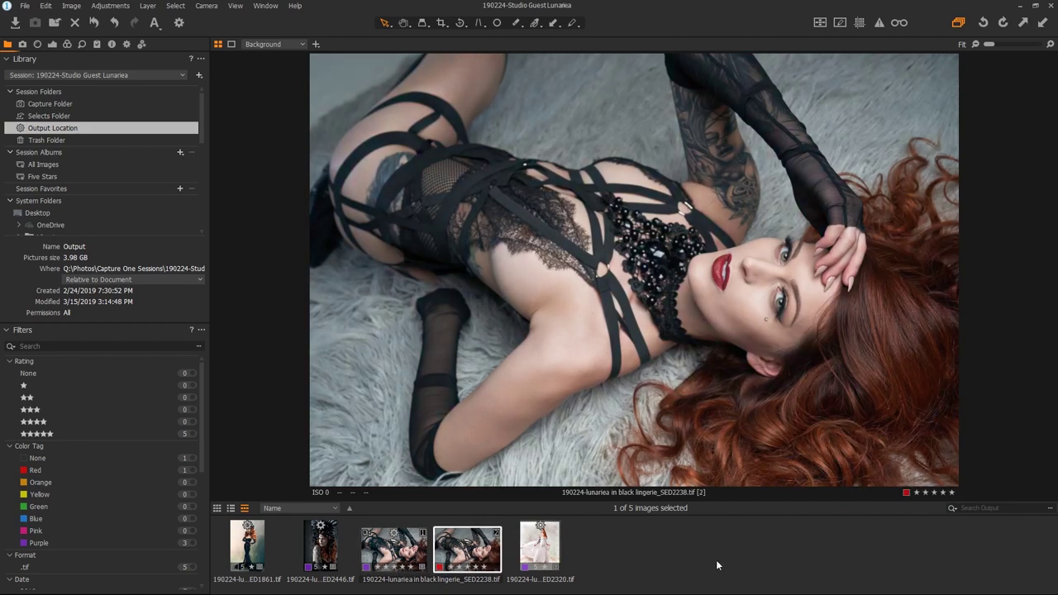
pyautogui.click(387, 553)
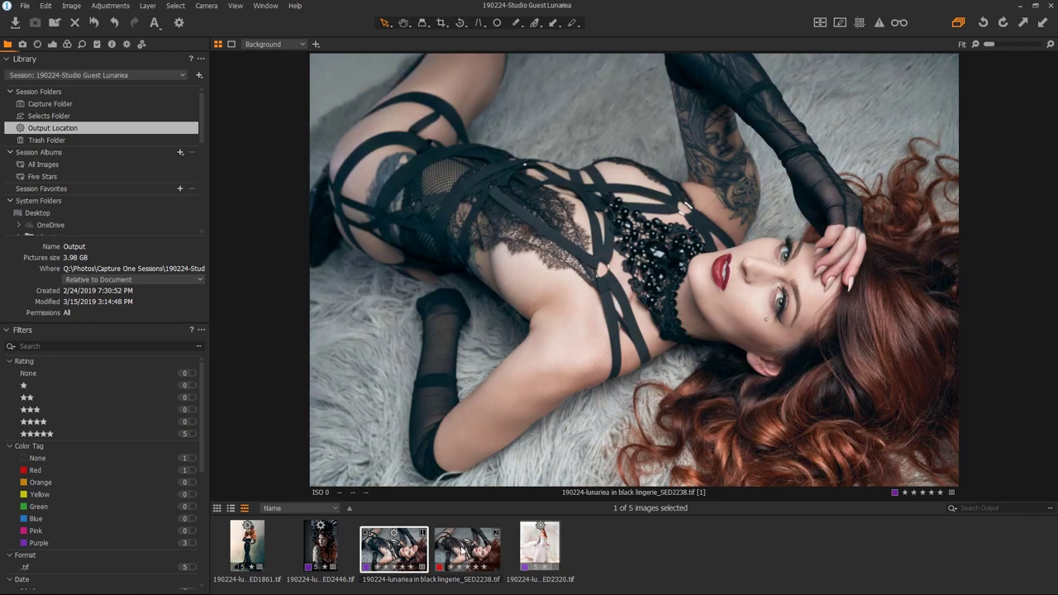
pyautogui.click(462, 553)
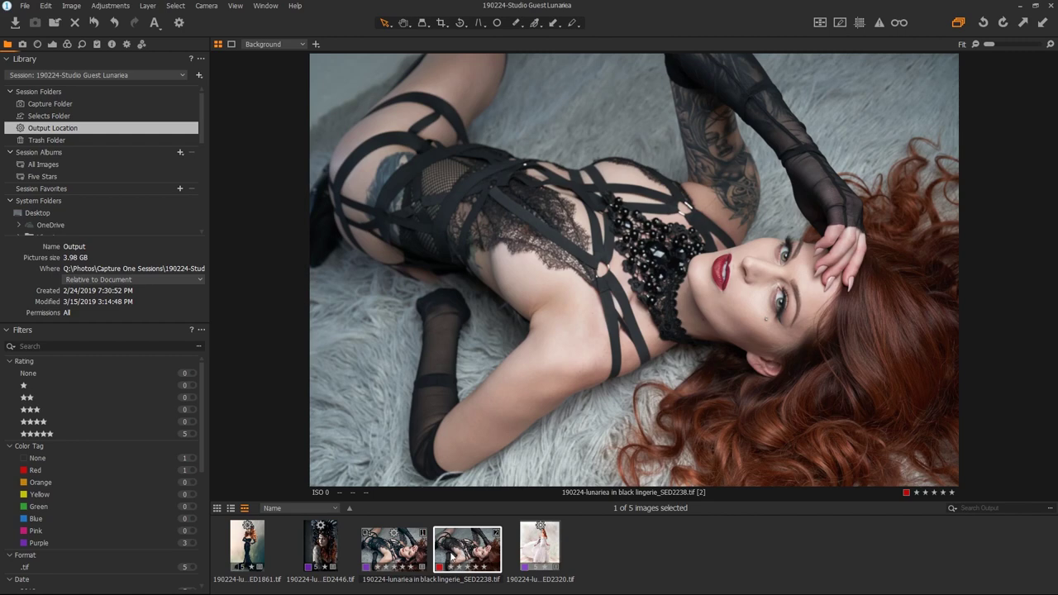
pyautogui.click(399, 554)
pyautogui.keyDown('ctrl'); pyautogui.click(479, 567); pyautogui.keyUp('ctrl')
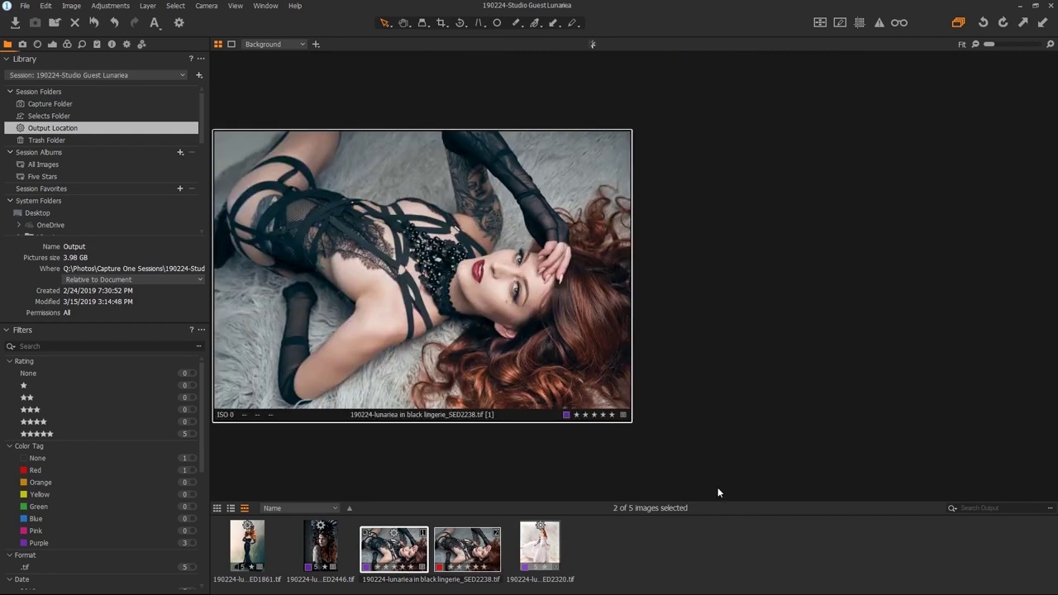
# Step: Toggle the tool panels off and back on, then display only variant [2] of SED2238
pyautogui.hotkey('ctrl', 't')
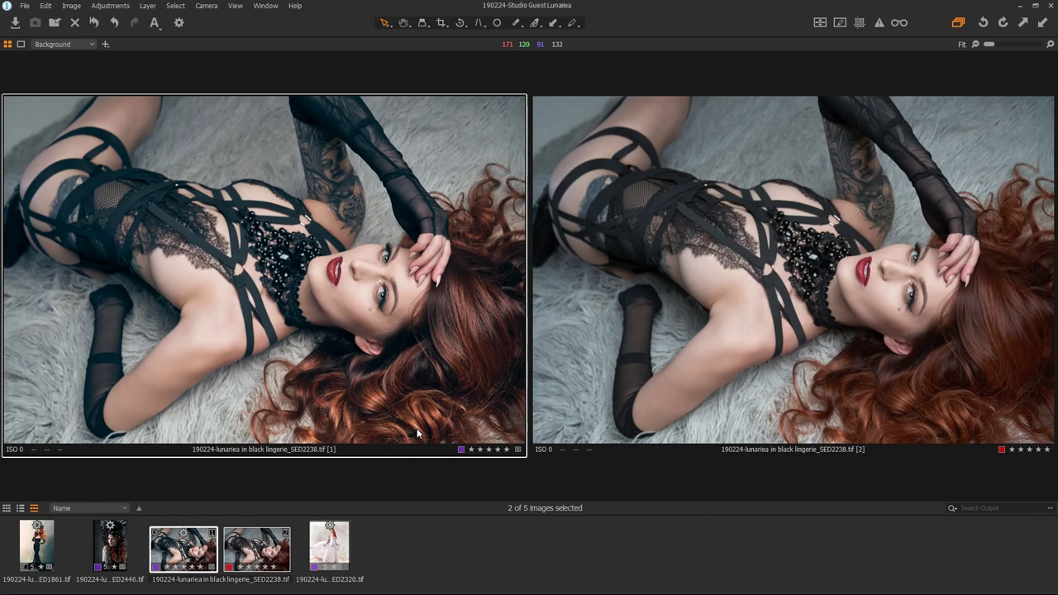
pyautogui.hotkey('ctrl', 't')
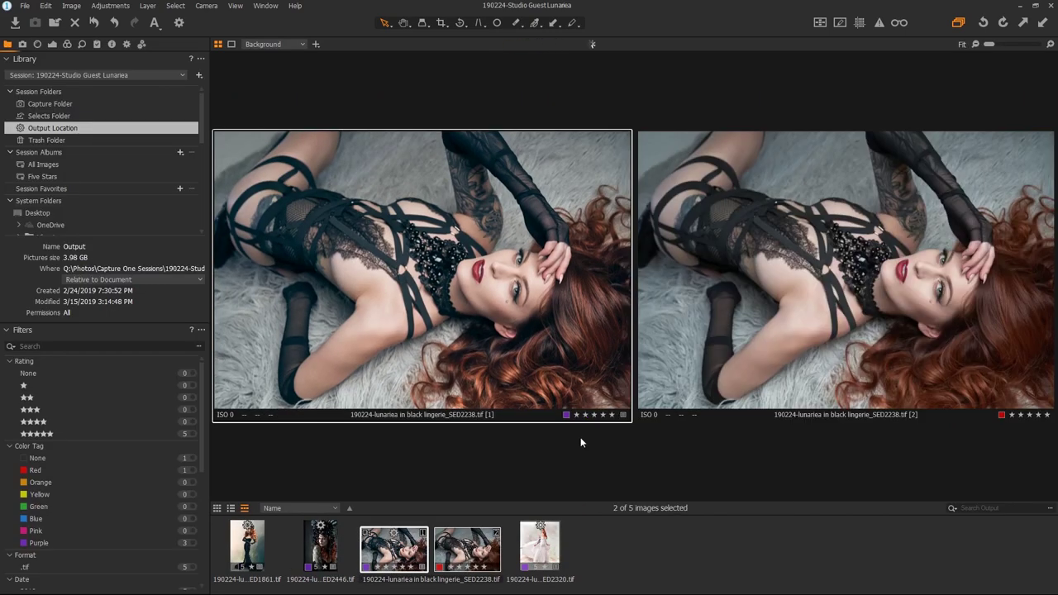
pyautogui.click(616, 533)
pyautogui.click(463, 548)
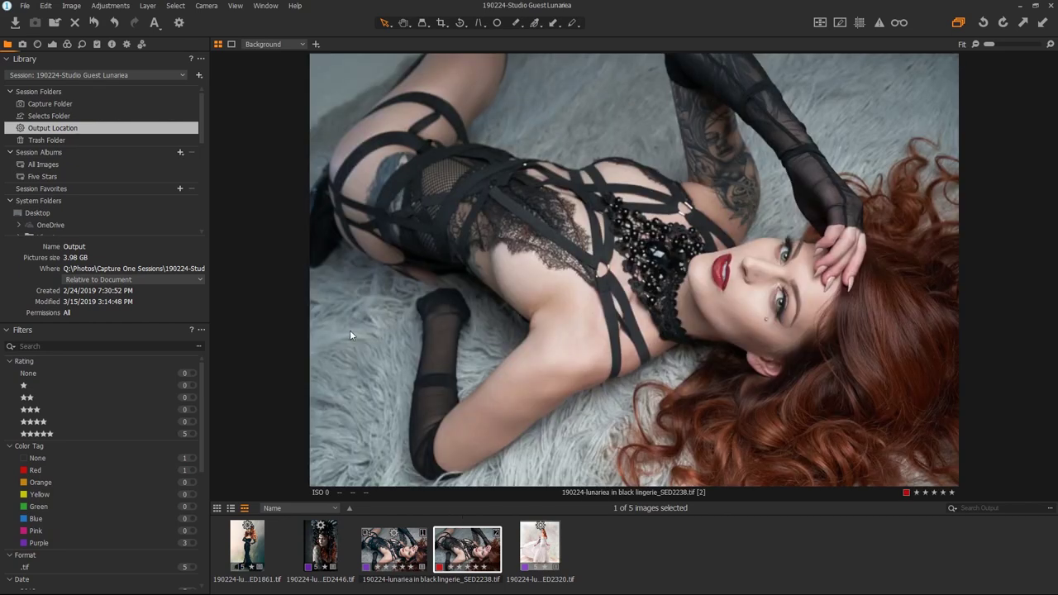
# Step: Add an adjustment layer named 'color' and tint its Color Balance shadows toward teal-blue
pyautogui.click(67, 43)
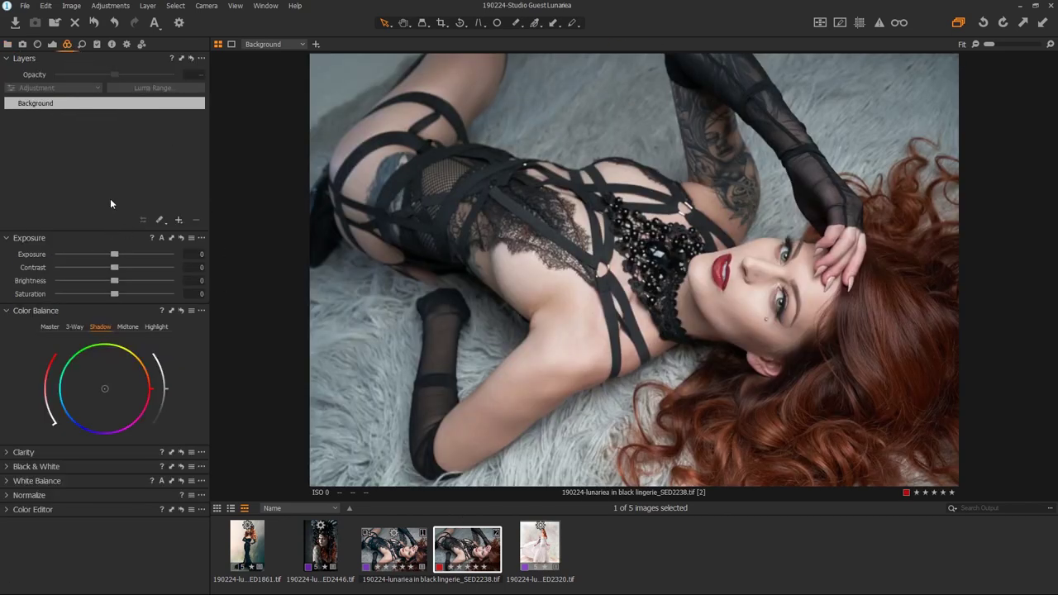
pyautogui.click(181, 219)
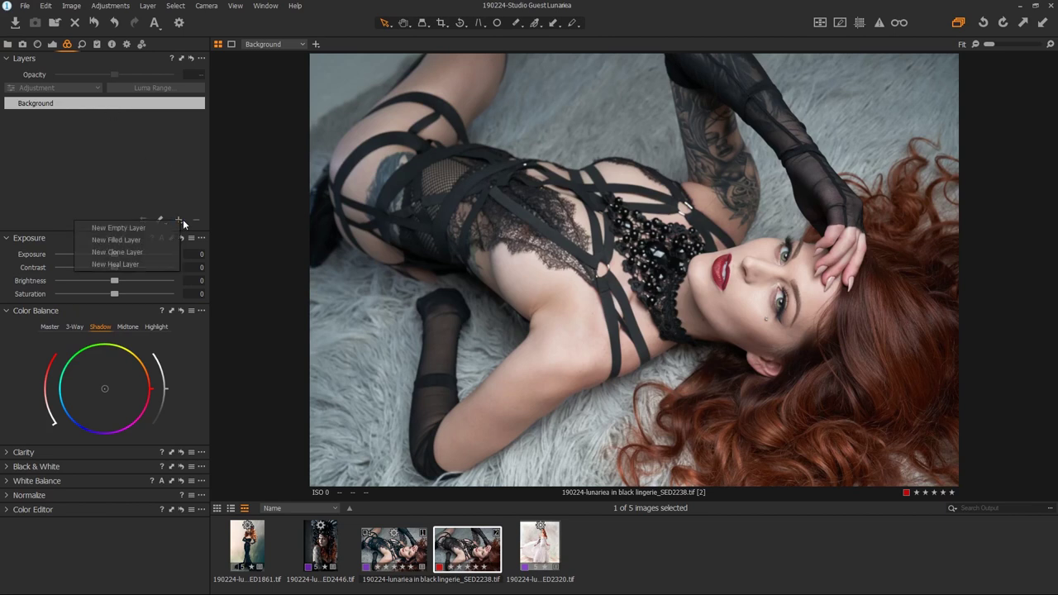
pyautogui.click(150, 240)
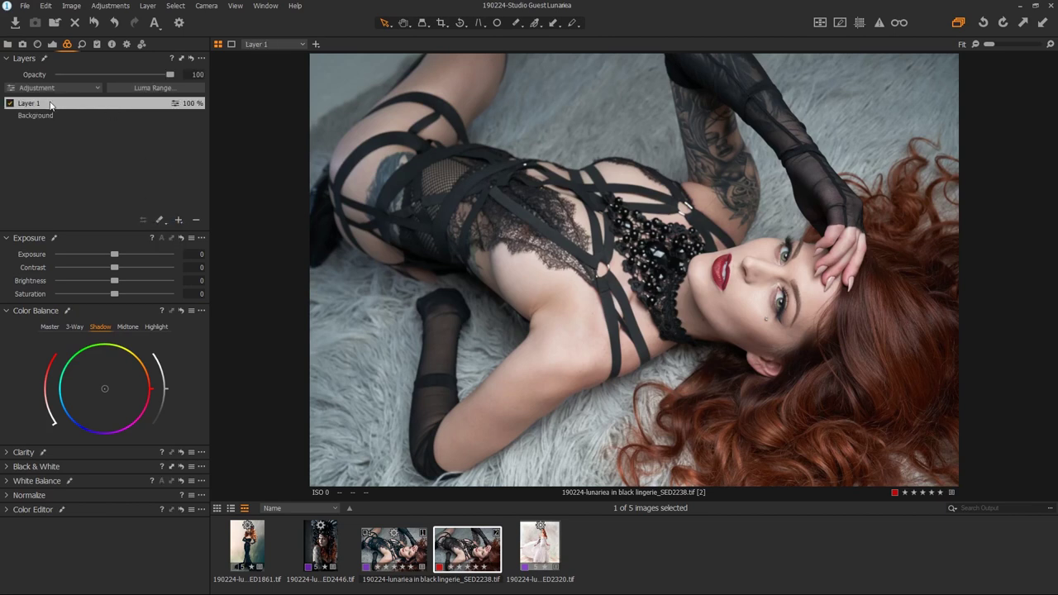
pyautogui.write('color')
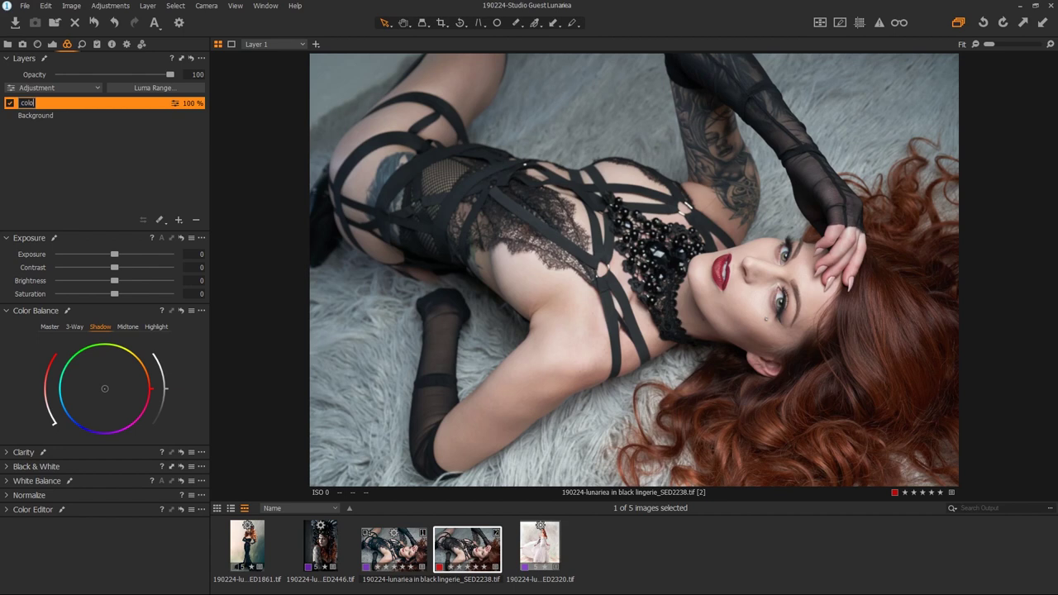
pyautogui.press('Return')
pyautogui.moveTo(108, 385); pyautogui.dragTo(78, 398)
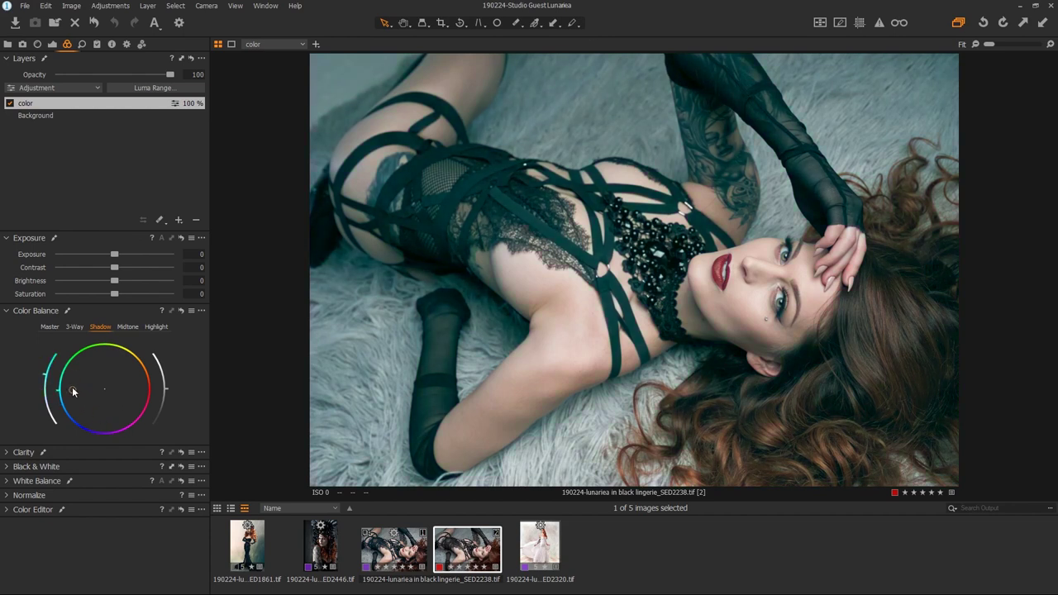
pyautogui.moveTo(86, 399)
pyautogui.mouseDown()
pyautogui.moveTo(88, 408)
pyautogui.moveTo(81, 396)
pyautogui.mouseUp()
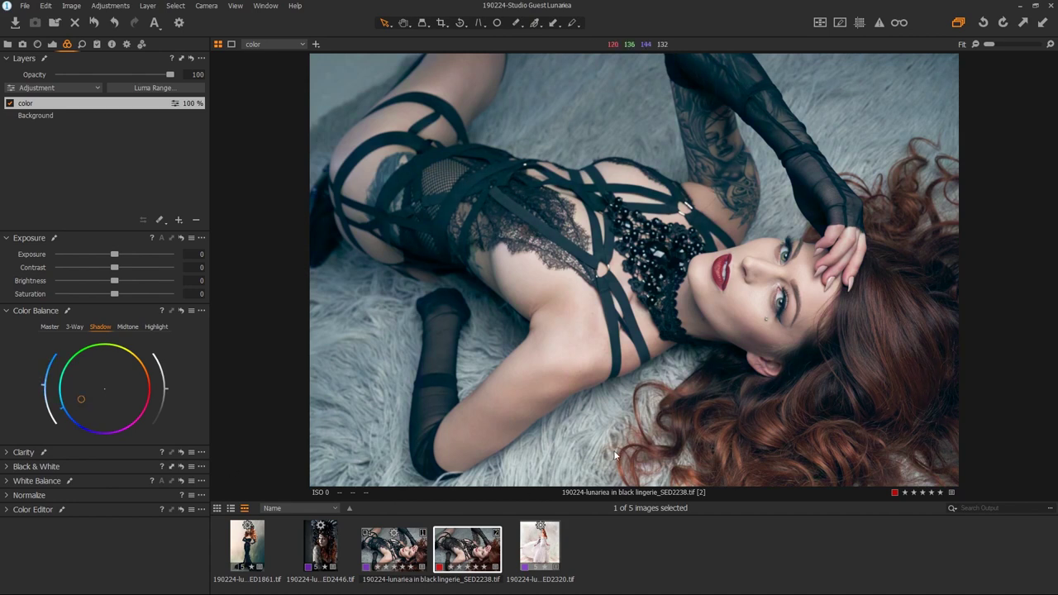
pyautogui.click(414, 549)
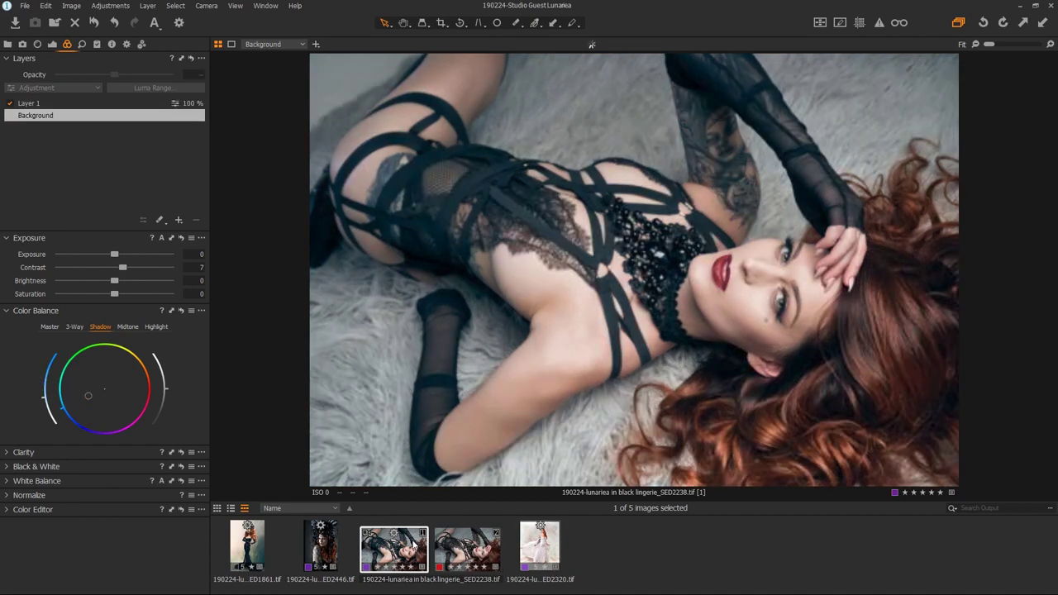
pyautogui.click(1027, 25)
pyautogui.press('Right')
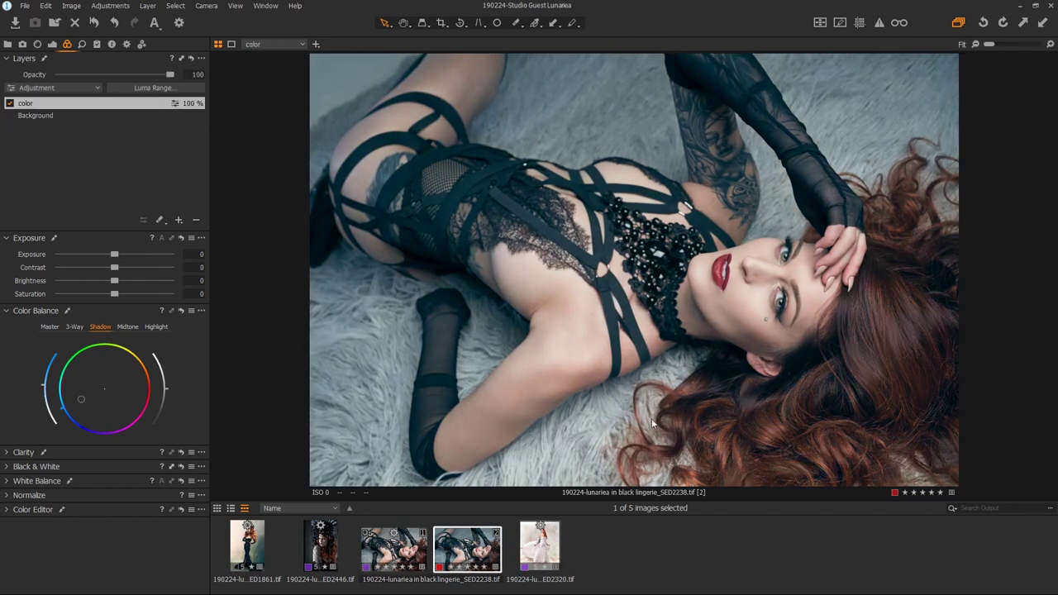
pyautogui.click(1040, 22)
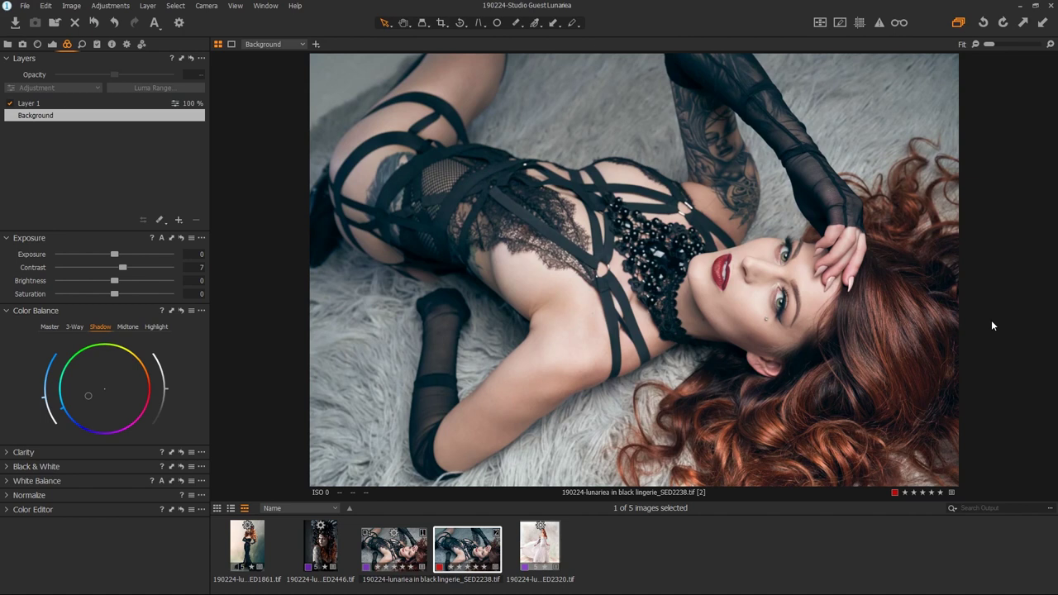
pyautogui.click(376, 554)
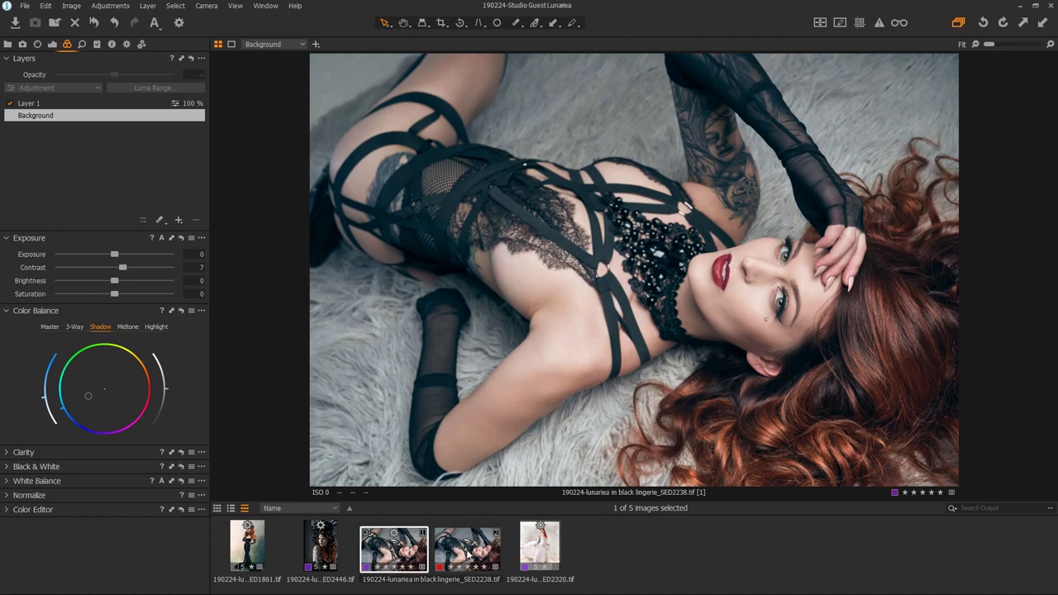
pyautogui.click(469, 559)
pyautogui.press('Left')
pyautogui.press('Right')
pyautogui.click(400, 554)
pyautogui.moveTo(88, 396); pyautogui.dragTo(81, 405)
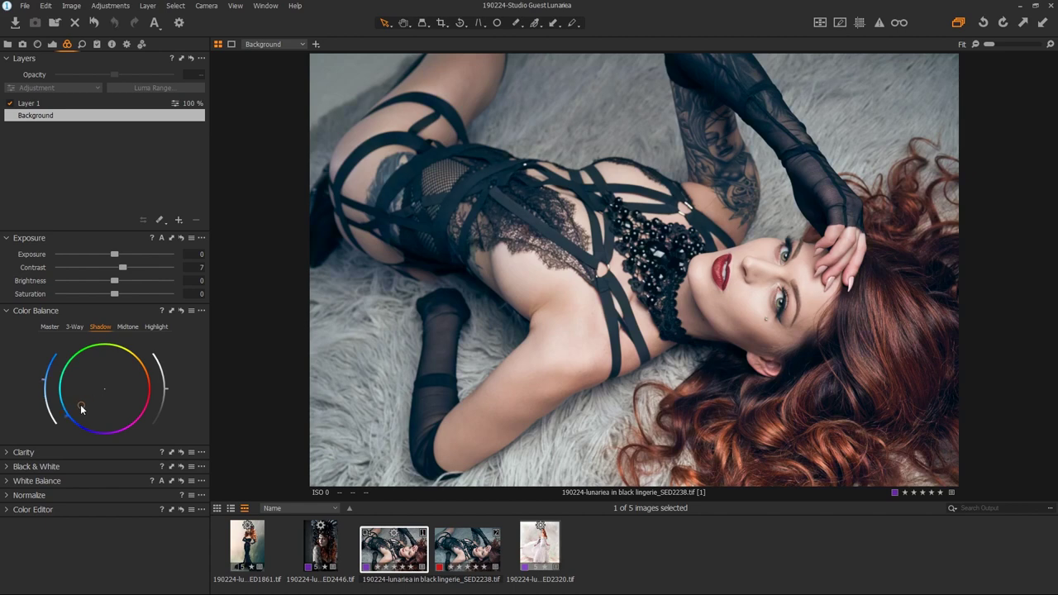
pyautogui.click(479, 559)
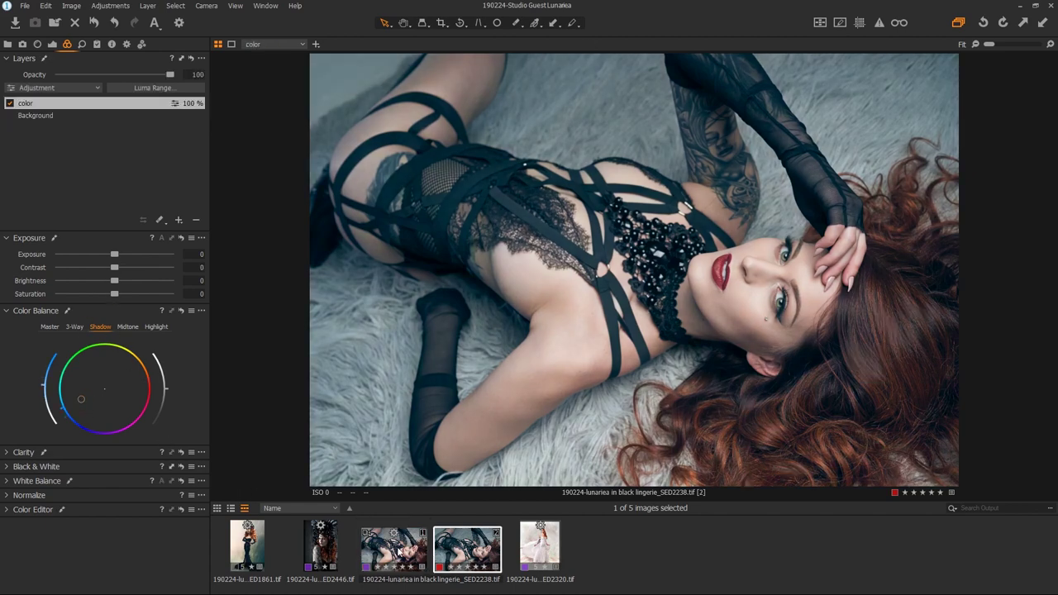
pyautogui.click(401, 553)
pyautogui.hotkey('ctrl', 'z')
# Step: Shift the color layer's shadows to a weaker purple tint and warm its midtones toward pink-red
pyautogui.moveTo(83, 395)
pyautogui.mouseDown()
pyautogui.moveTo(91, 412)
pyautogui.moveTo(113, 415)
pyautogui.moveTo(89, 403)
pyautogui.moveTo(101, 409)
pyautogui.moveTo(100, 418)
pyautogui.moveTo(80, 408)
pyautogui.moveTo(88, 418)
pyautogui.moveTo(110, 417)
pyautogui.moveTo(83, 416)
pyautogui.mouseUp()
pyautogui.moveTo(46, 374)
pyautogui.mouseDown()
pyautogui.moveTo(50, 363)
pyautogui.moveTo(46, 387)
pyautogui.mouseUp()
pyautogui.click(128, 328)
pyautogui.moveTo(105, 388); pyautogui.dragTo(134, 375)
pyautogui.click(51, 327)
# Step: Warm the color layer's master balance slightly toward orange and set exposure -0.16, contrast 3
pyautogui.moveTo(104, 391); pyautogui.dragTo(149, 357)
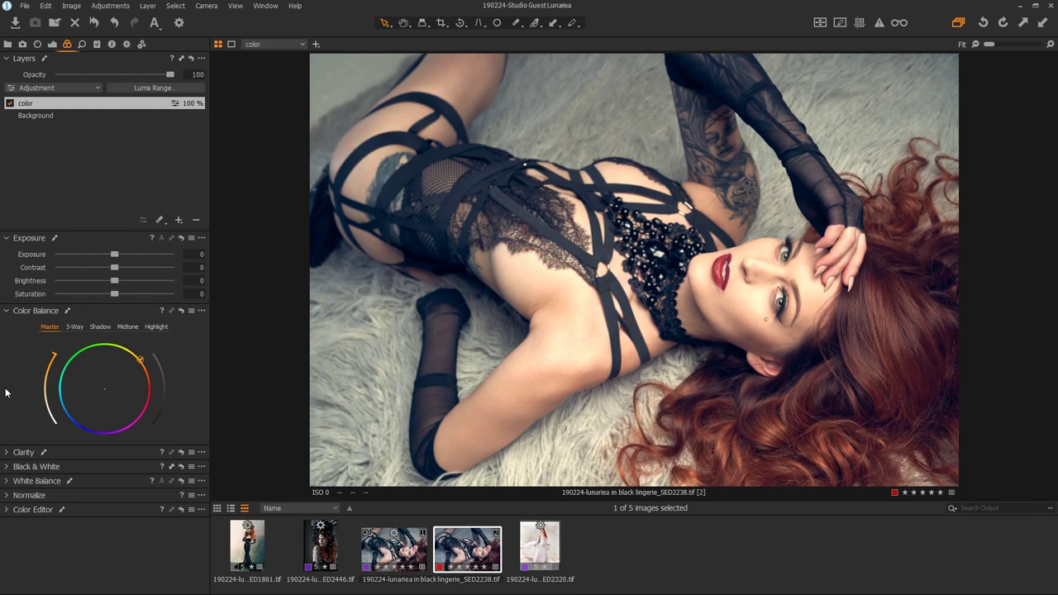
pyautogui.moveTo(52, 356); pyautogui.dragTo(44, 379)
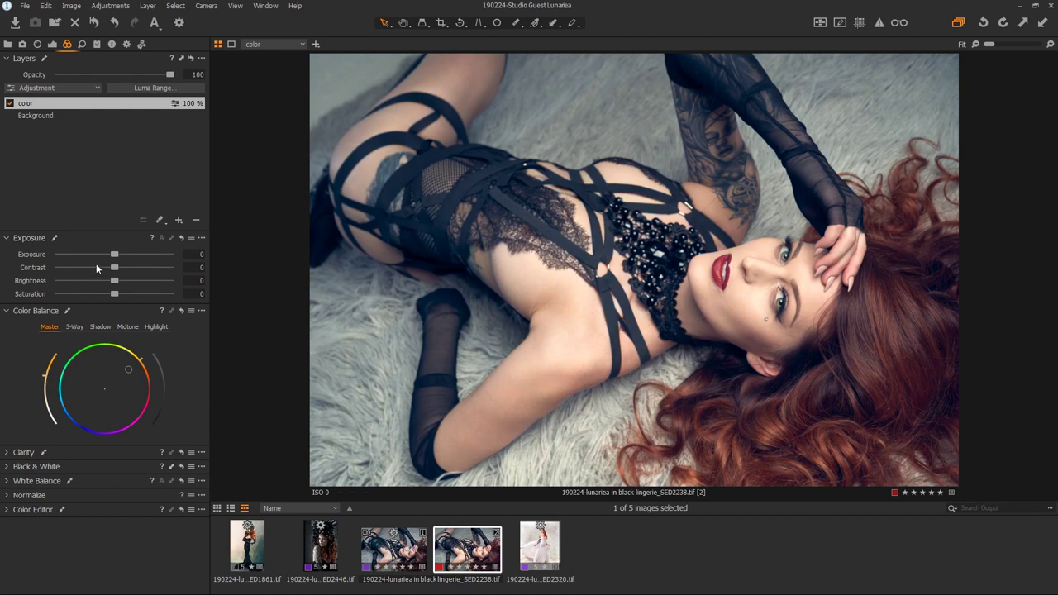
pyautogui.moveTo(114, 254); pyautogui.dragTo(104, 280)
pyautogui.doubleClick(110, 255)
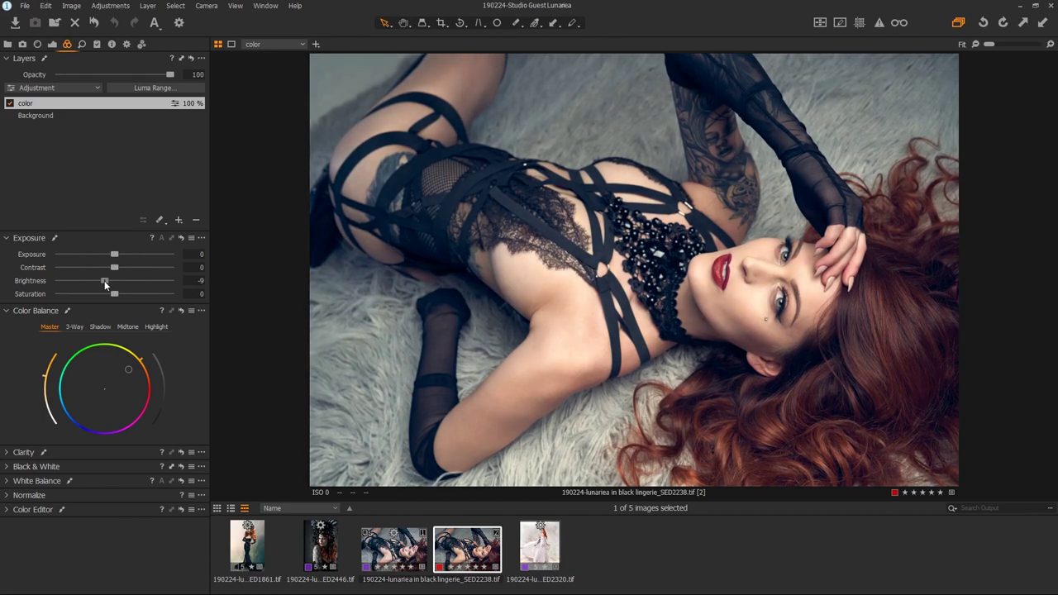
pyautogui.doubleClick(103, 282)
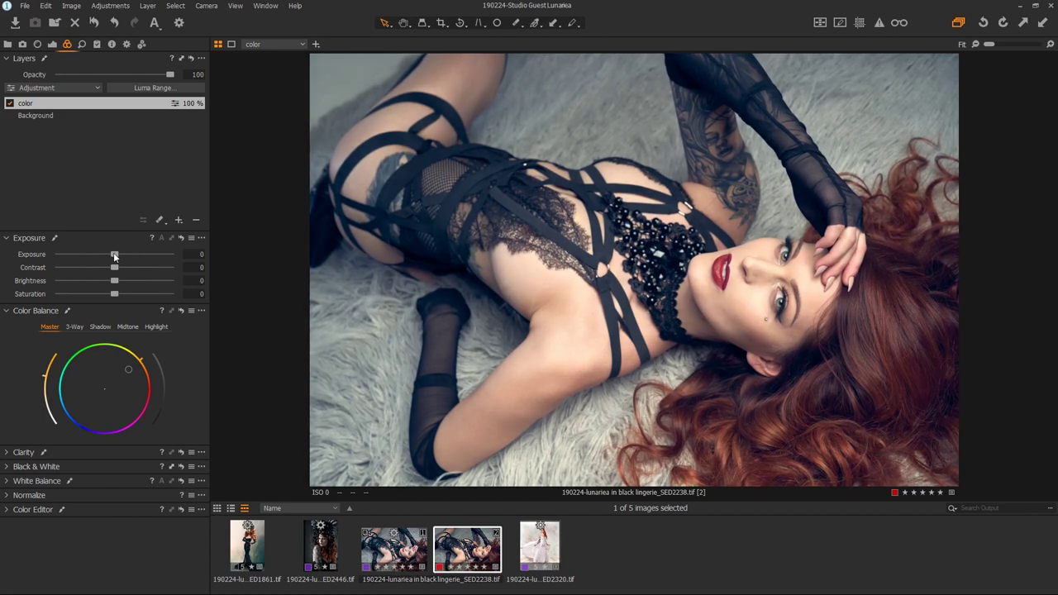
pyautogui.moveTo(113, 253); pyautogui.dragTo(111, 254)
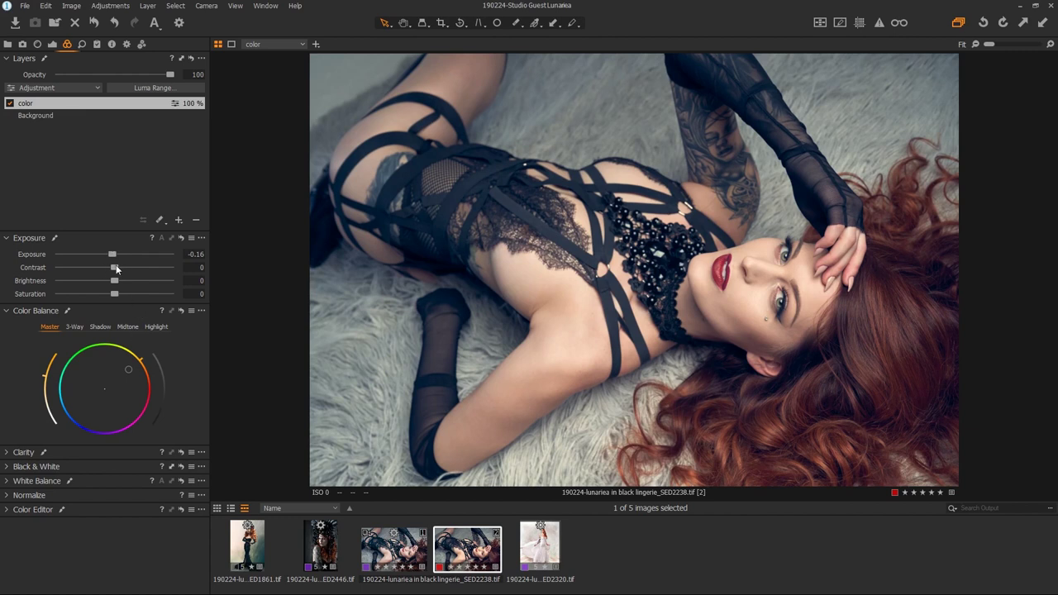
pyautogui.moveTo(116, 266); pyautogui.dragTo(118, 267)
# Step: Add another layer above color and name it 'hair'
pyautogui.click(177, 220)
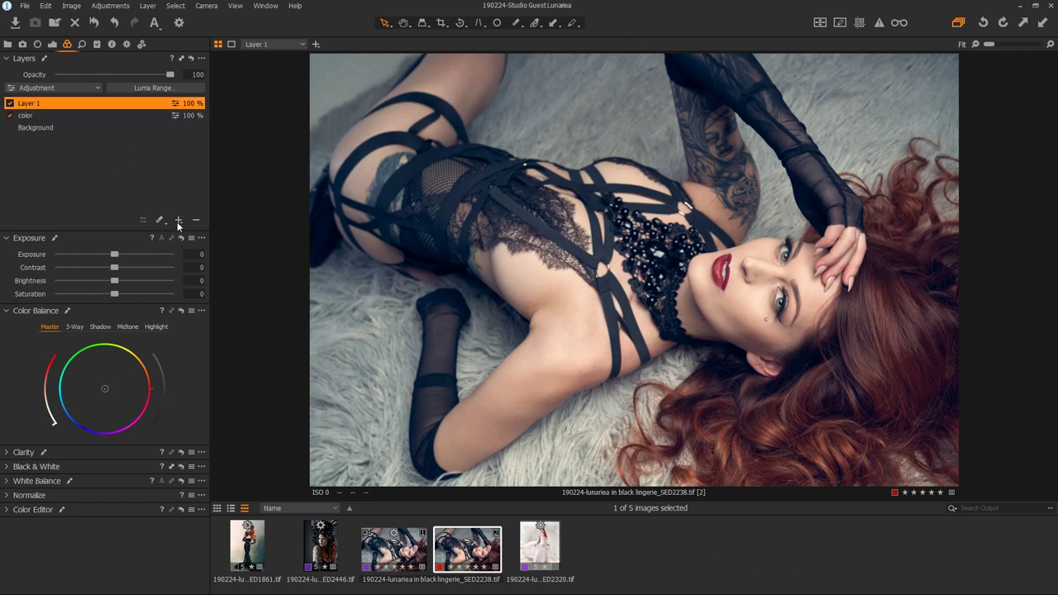
pyautogui.doubleClick(28, 103)
pyautogui.write('hair')
pyautogui.press('Return')
# Step: Paint a mask over the model's red hair on the hair layer and check its mask options
pyautogui.press('b')
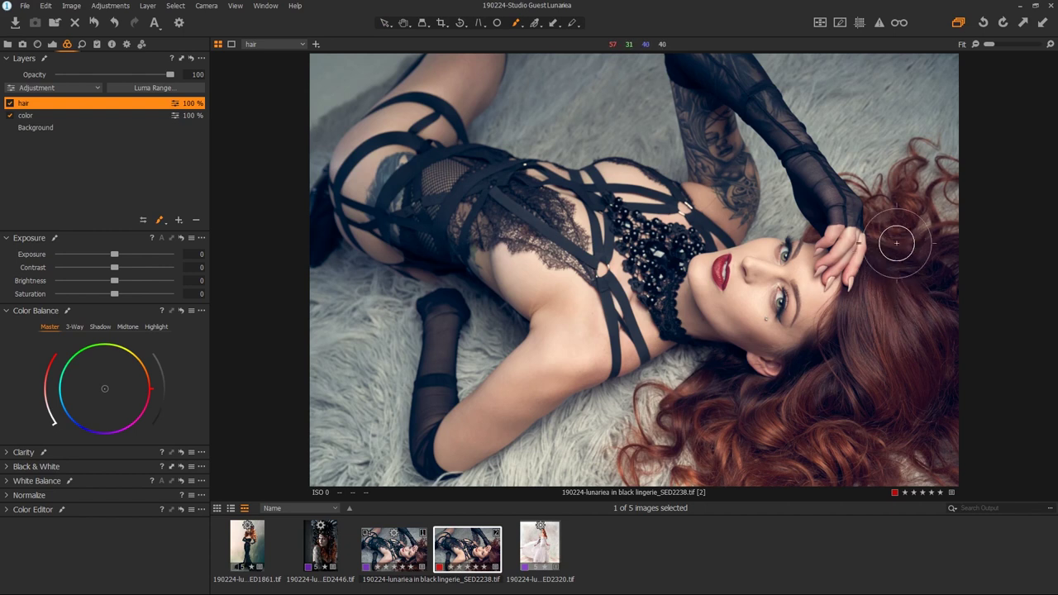
pyautogui.moveTo(901, 239)
pyautogui.mouseDown()
pyautogui.moveTo(893, 295)
pyautogui.moveTo(874, 302)
pyautogui.moveTo(839, 376)
pyautogui.moveTo(720, 394)
pyautogui.moveTo(704, 414)
pyautogui.moveTo(736, 466)
pyautogui.moveTo(813, 473)
pyautogui.moveTo(895, 402)
pyautogui.moveTo(948, 303)
pyautogui.moveTo(921, 246)
pyautogui.moveTo(865, 307)
pyautogui.mouseUp()
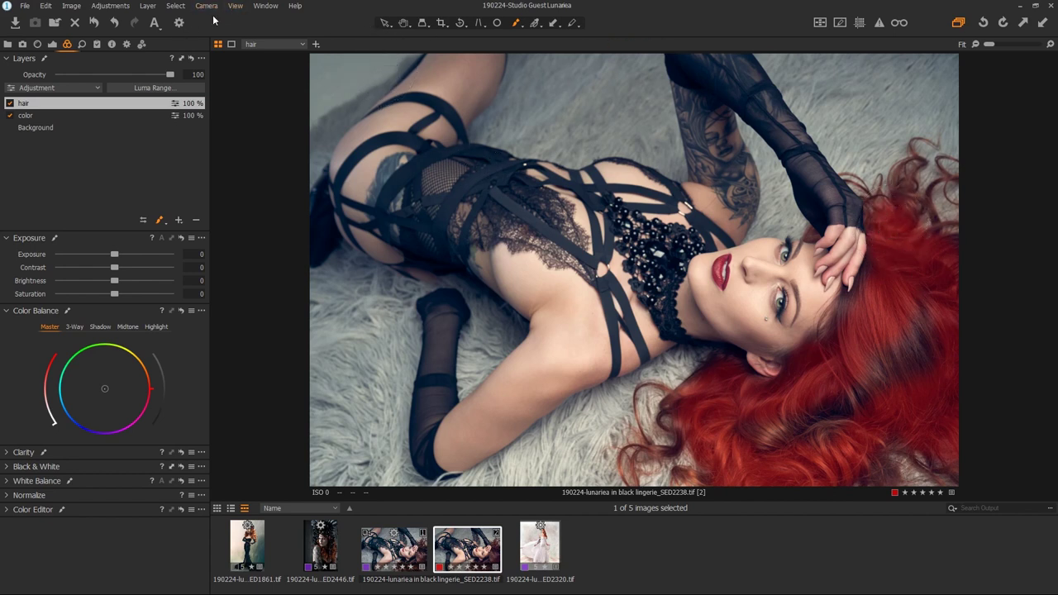
pyautogui.click(201, 59)
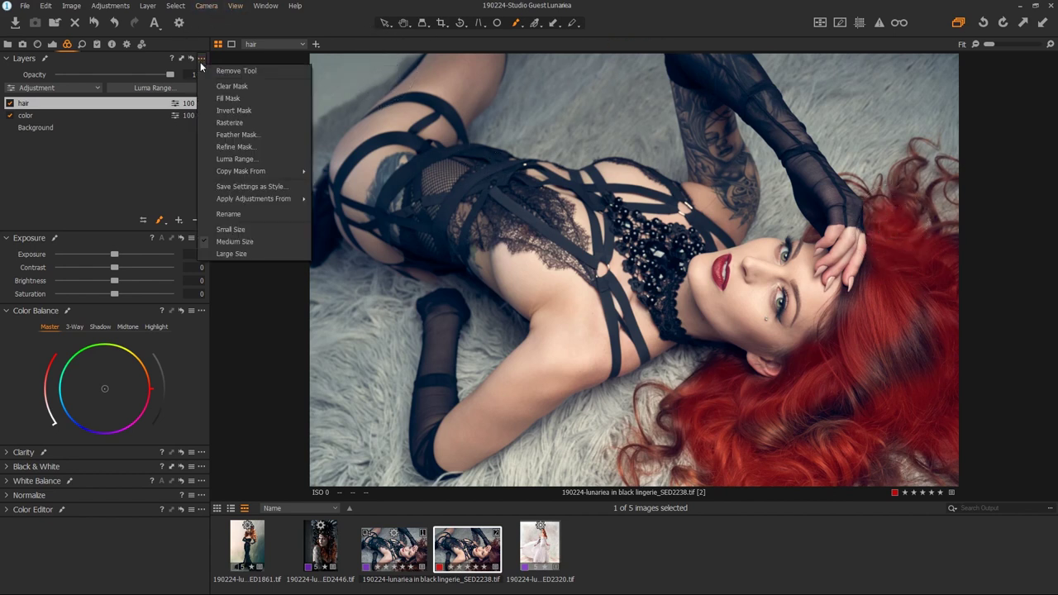
pyautogui.click(232, 100)
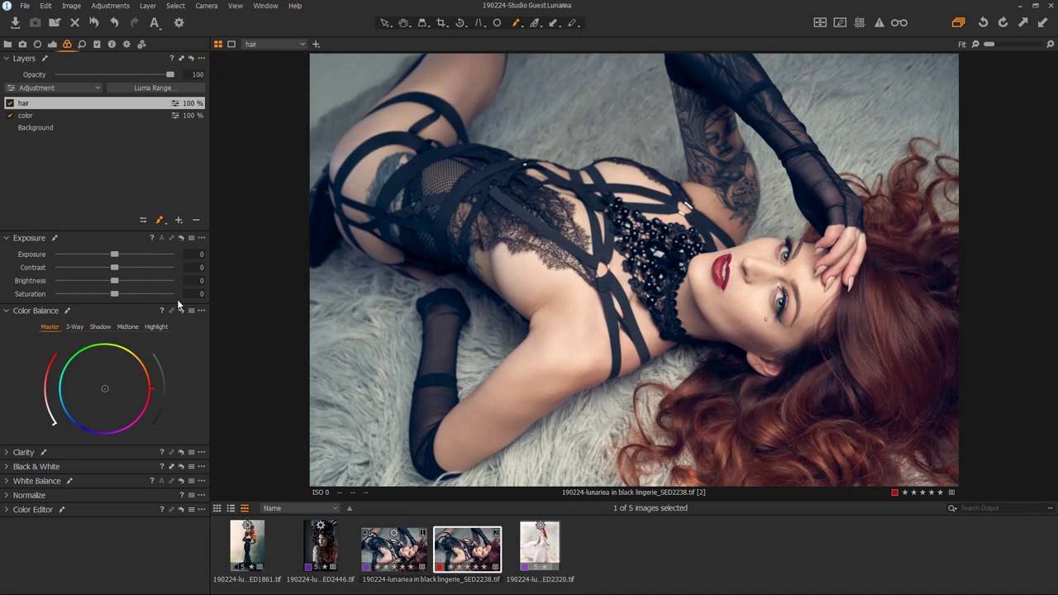
# Step: Expand the hair layer's Clarity tool and try the Punch method at higher amounts
pyautogui.click(8, 454)
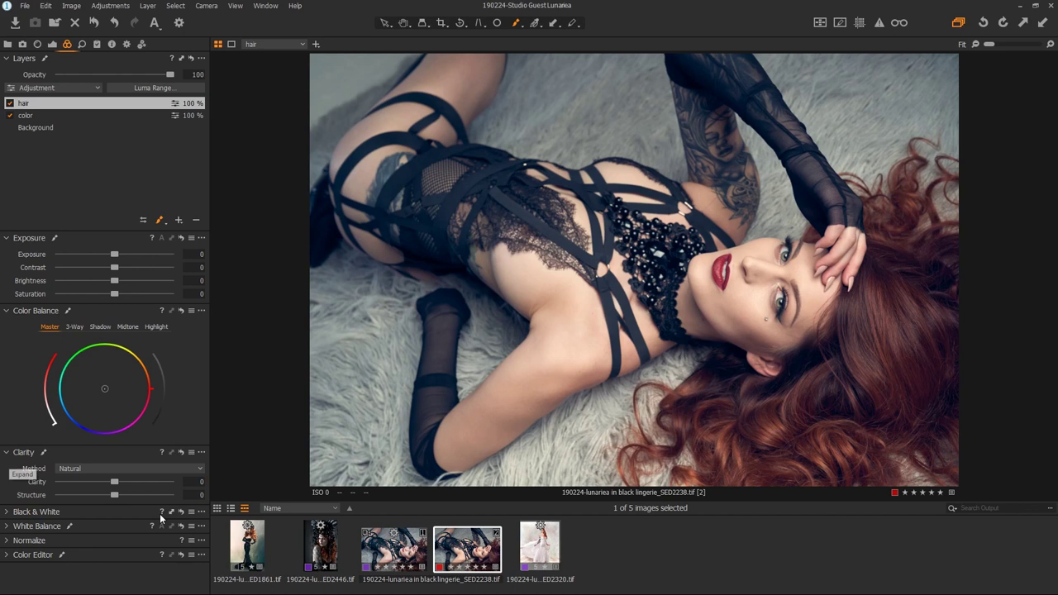
pyautogui.click(116, 464)
pyautogui.click(114, 492)
pyautogui.moveTo(115, 482); pyautogui.dragTo(144, 483)
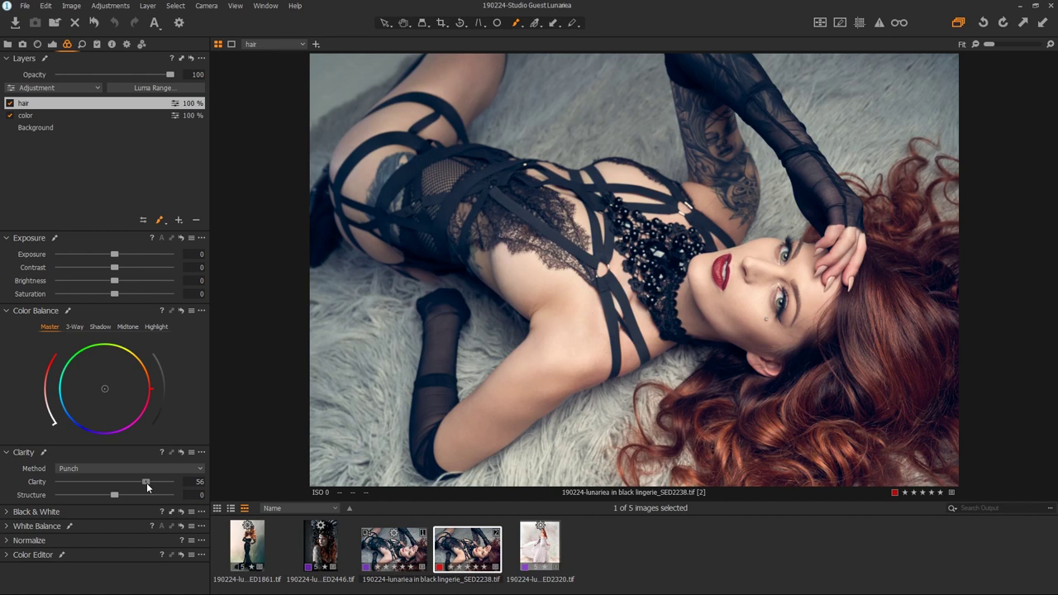
pyautogui.moveTo(144, 483)
pyautogui.mouseDown()
pyautogui.moveTo(265, 494)
pyautogui.moveTo(138, 484)
pyautogui.mouseUp()
# Step: Compare Classic clarity at 78, then settle on Punch clarity 34, undoing an accidental reset
pyautogui.click(143, 466)
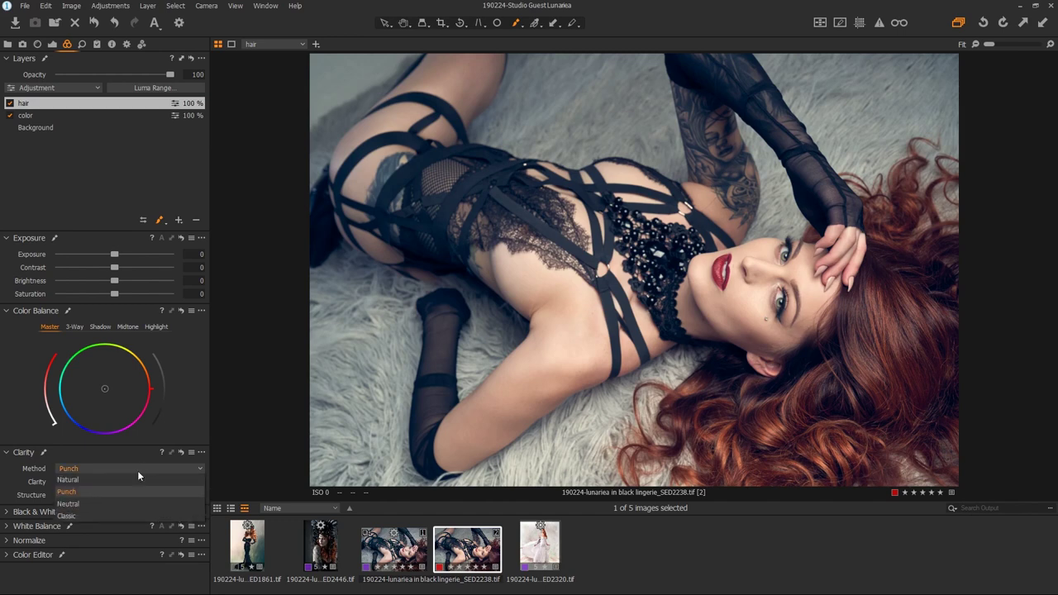
pyautogui.click(100, 512)
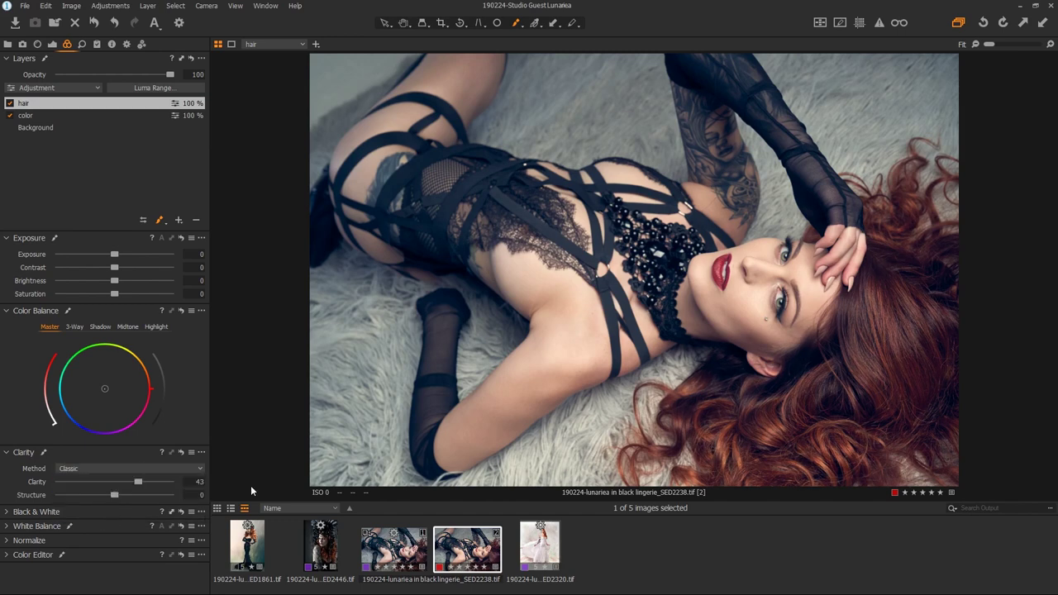
pyautogui.moveTo(138, 481); pyautogui.dragTo(160, 481)
pyautogui.click(152, 468)
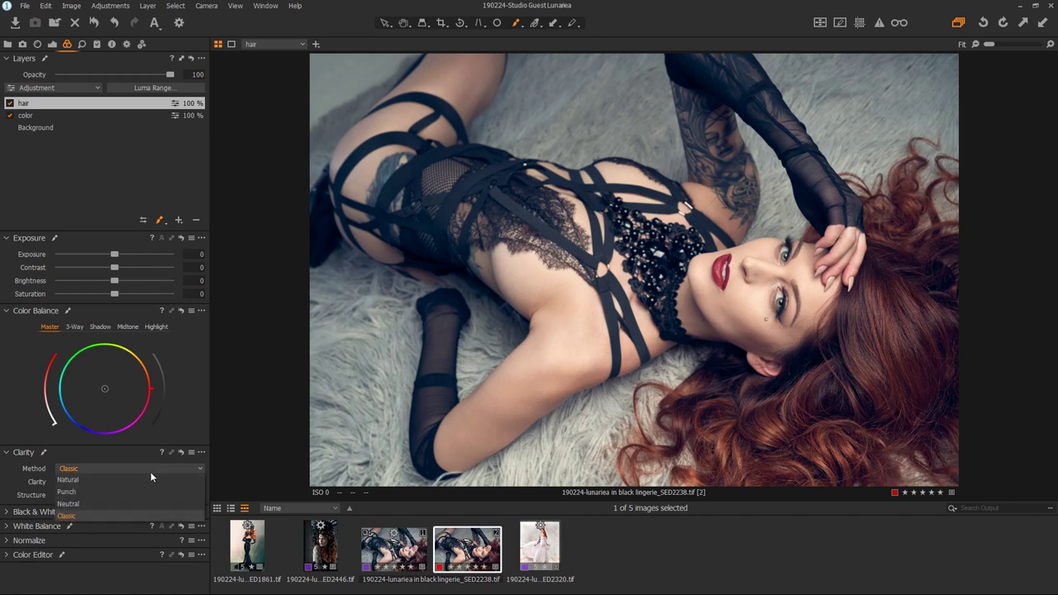
pyautogui.click(137, 492)
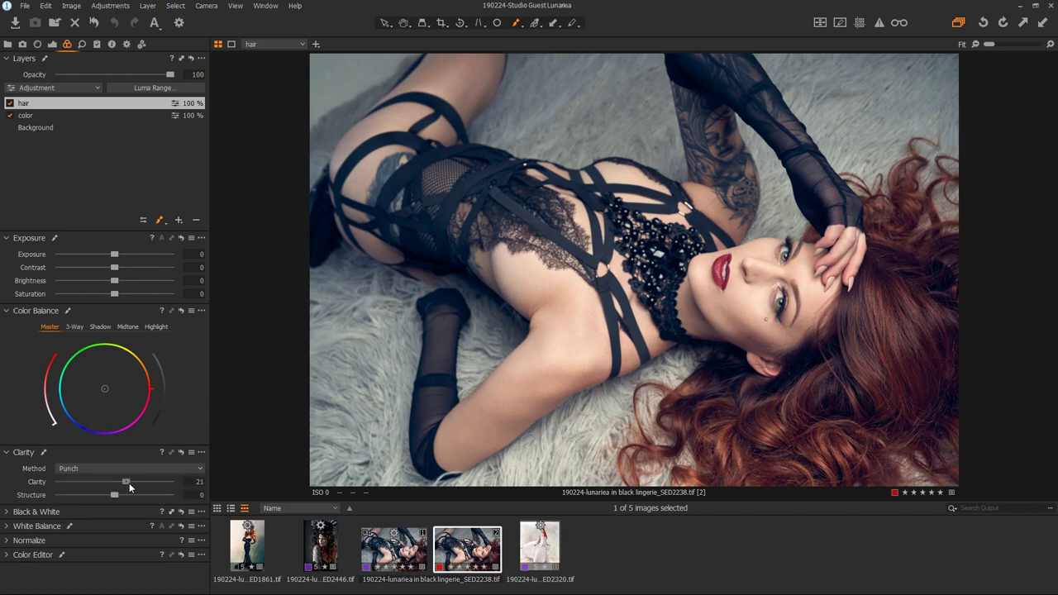
pyautogui.moveTo(114, 487); pyautogui.dragTo(136, 488)
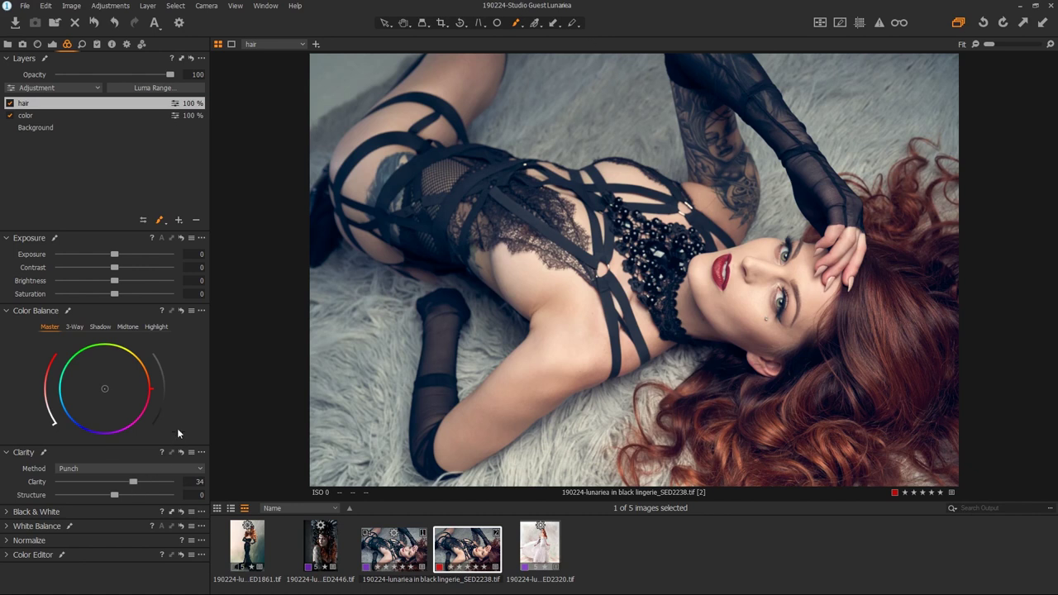
pyautogui.click(182, 451)
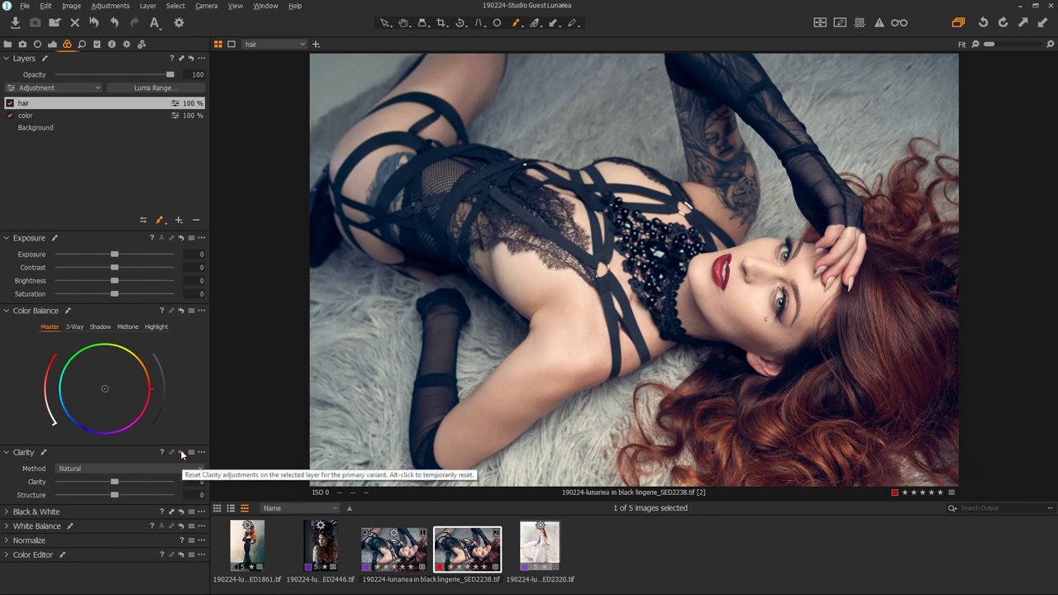
pyautogui.hotkey('ctrl', 'z')
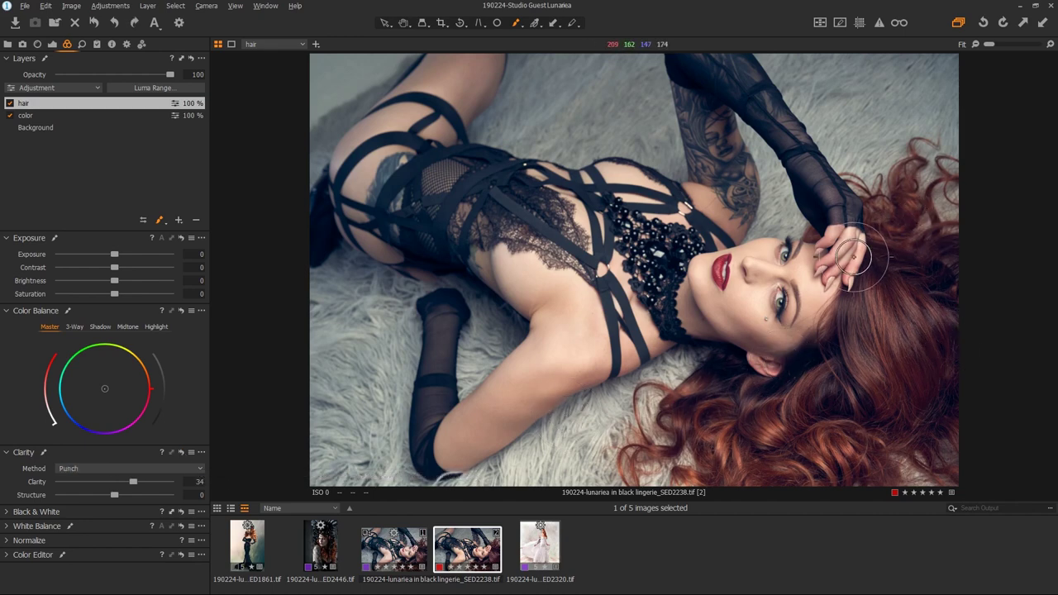
# Step: Flip between variants [1] and [2] of the portrait to compare the edits
pyautogui.click(402, 554)
pyautogui.click(479, 552)
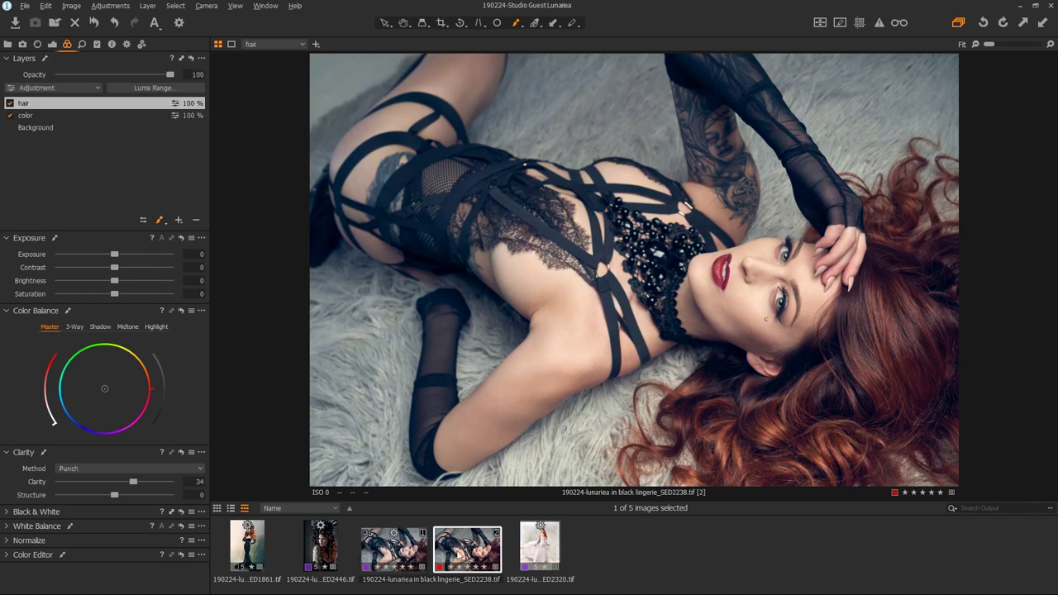
pyautogui.click(406, 552)
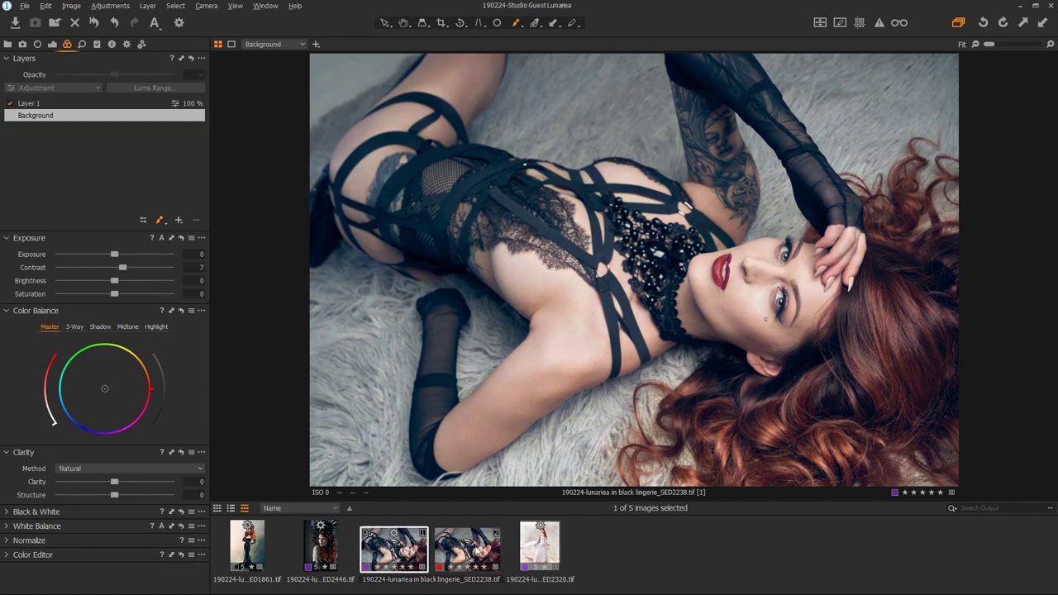
pyautogui.click(474, 559)
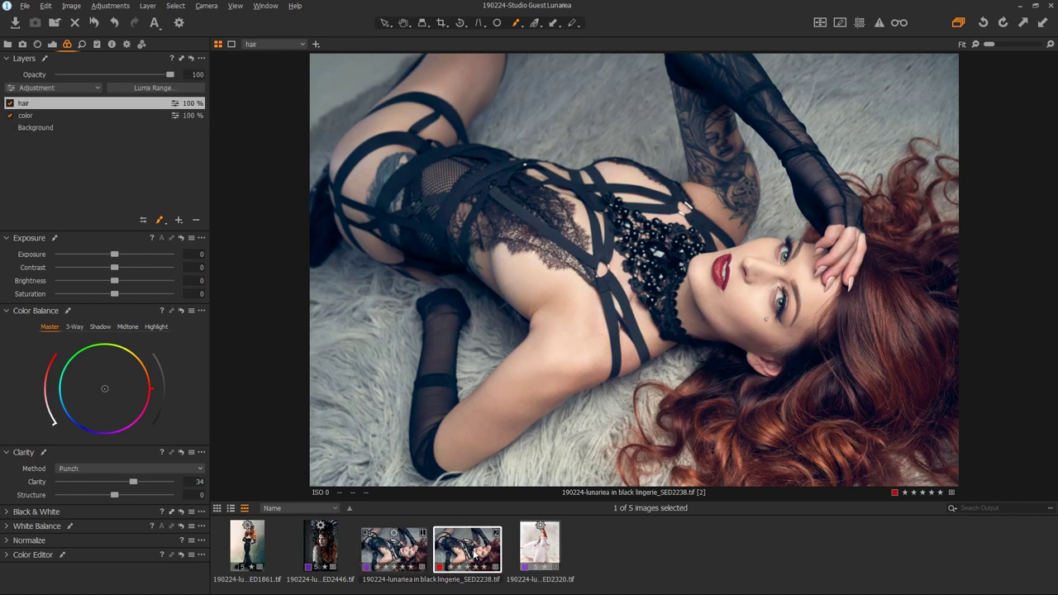
# Step: Preview Color Balance presets on the hair and color layers without applying any, keeping variant [2] shown
pyautogui.click(191, 312)
pyautogui.click(184, 487)
pyautogui.click(191, 312)
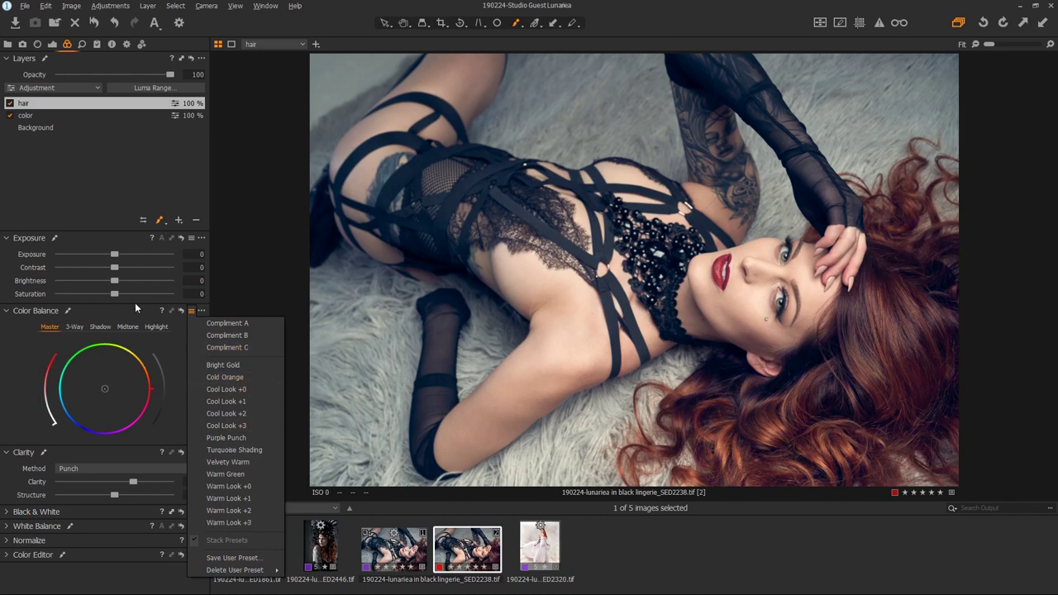
pyautogui.click(222, 323)
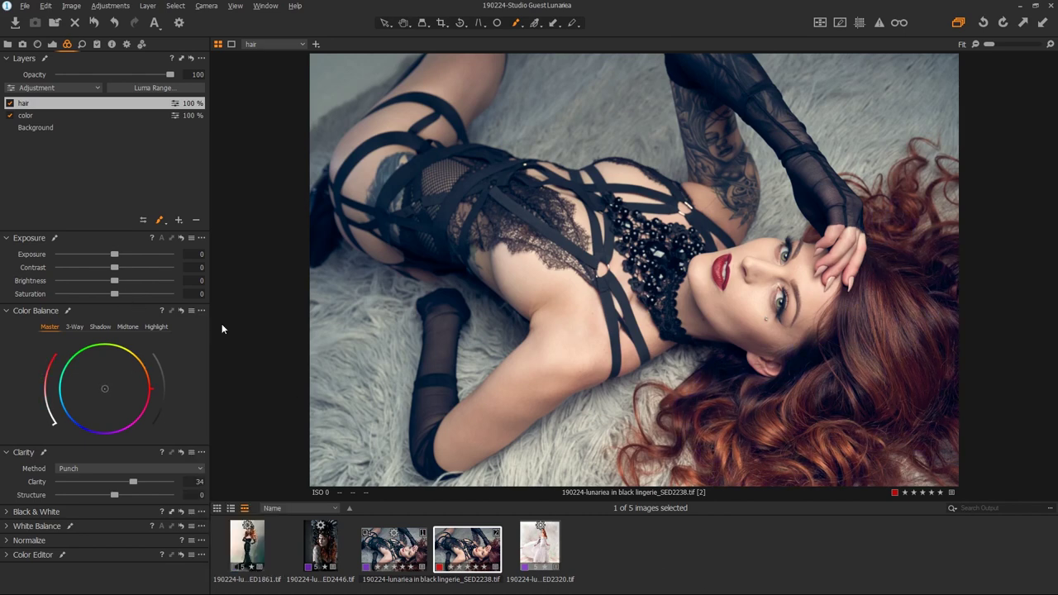
pyautogui.click(33, 114)
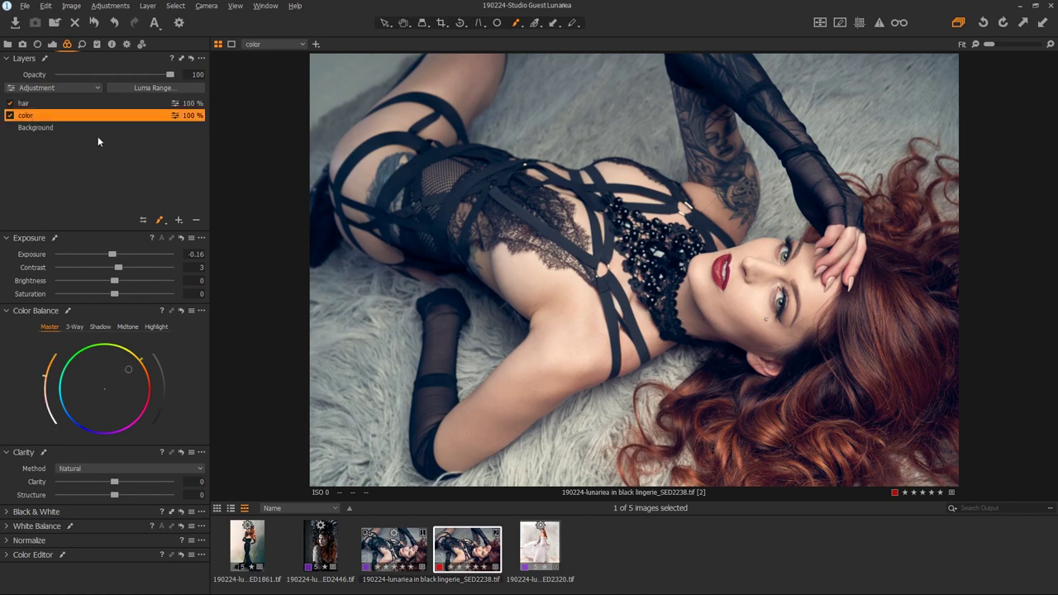
pyautogui.click(192, 311)
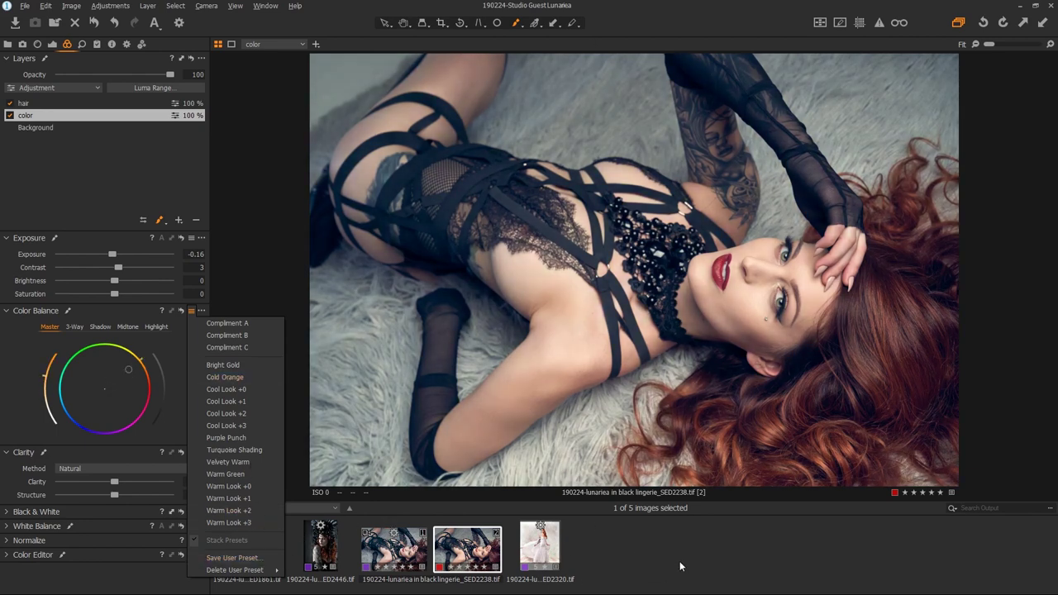
pyautogui.click(657, 541)
pyautogui.click(495, 564)
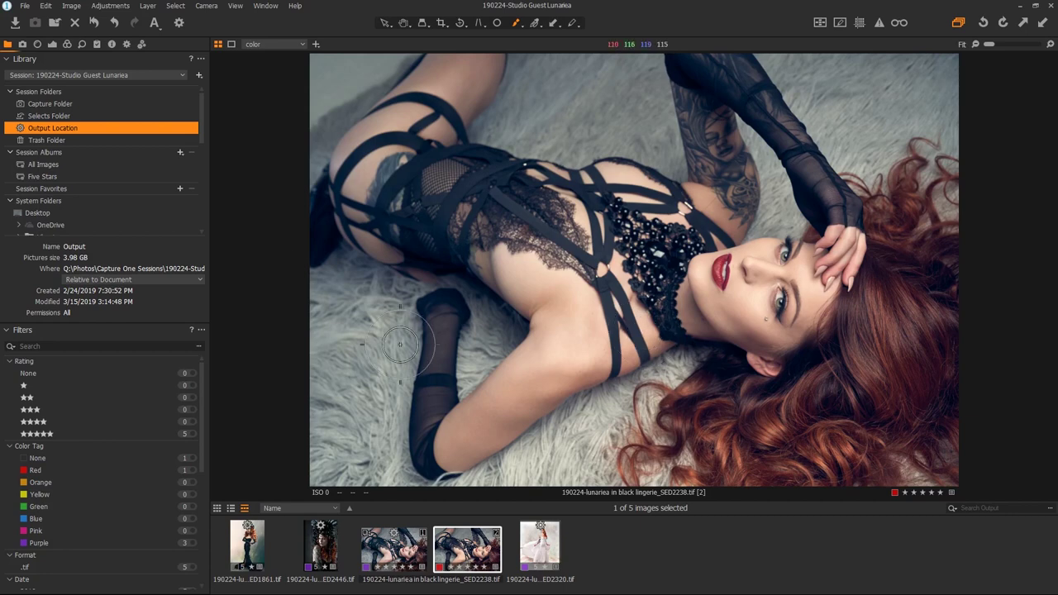
pyautogui.click(64, 116)
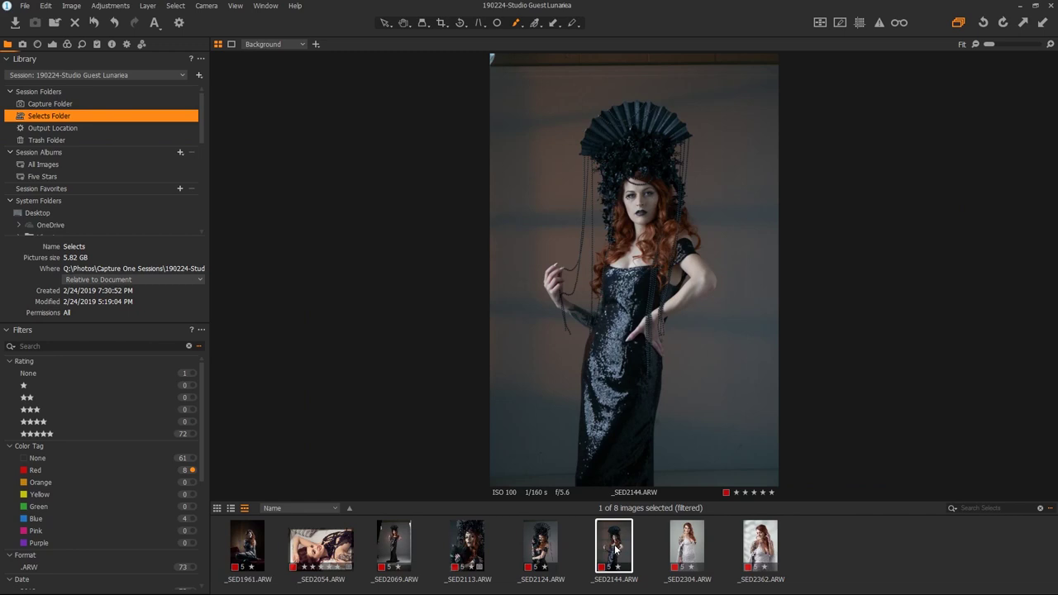
pyautogui.click(553, 547)
pyautogui.click(463, 548)
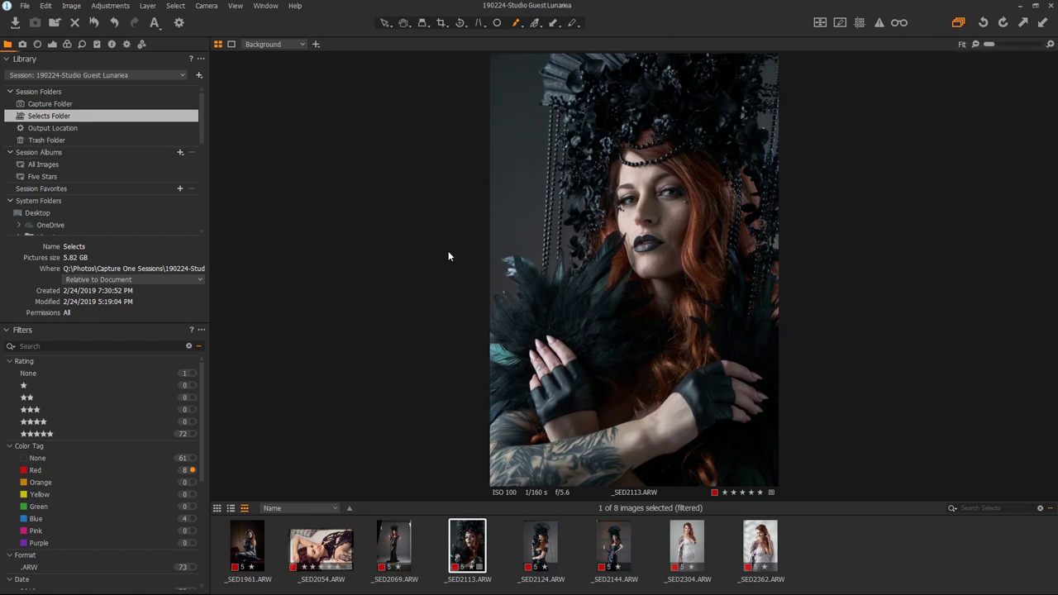
pyautogui.click(46, 128)
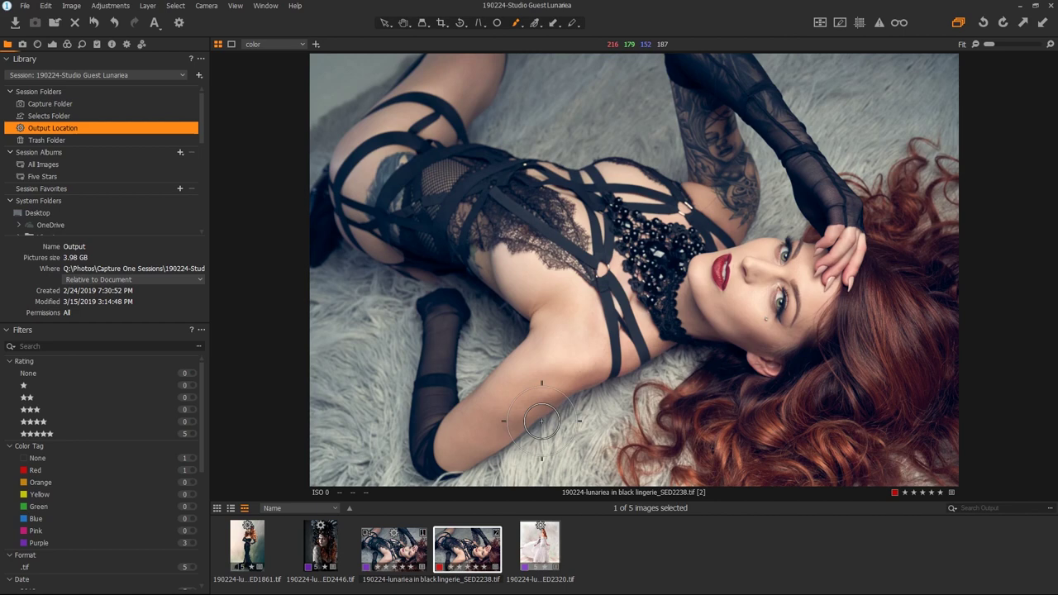
# Step: Create a new unedited variant [3] of the SED2238 portrait and display it after checking [2]
pyautogui.rightClick(457, 554)
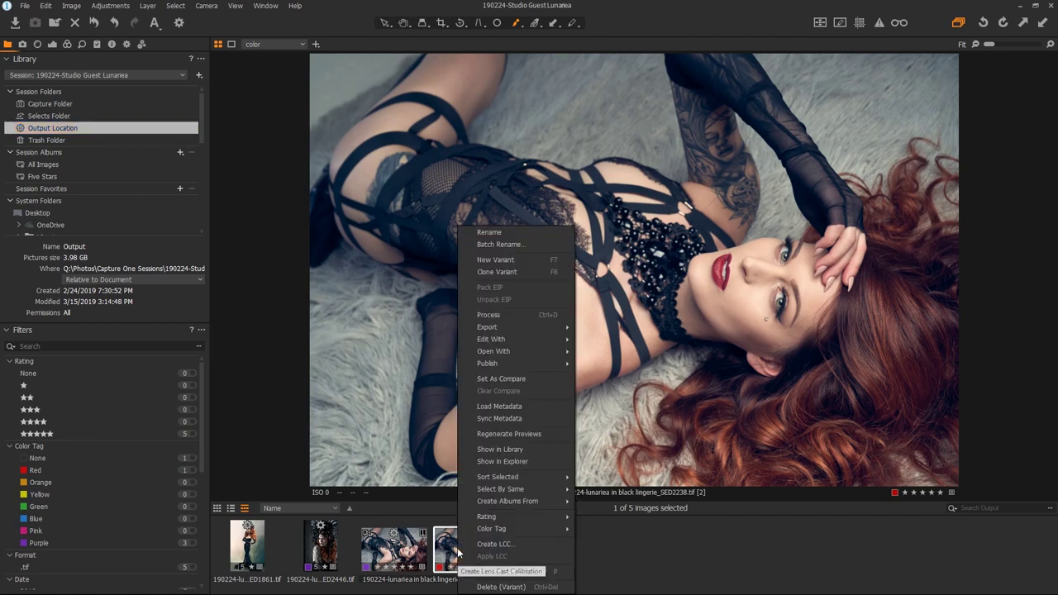
pyautogui.click(517, 258)
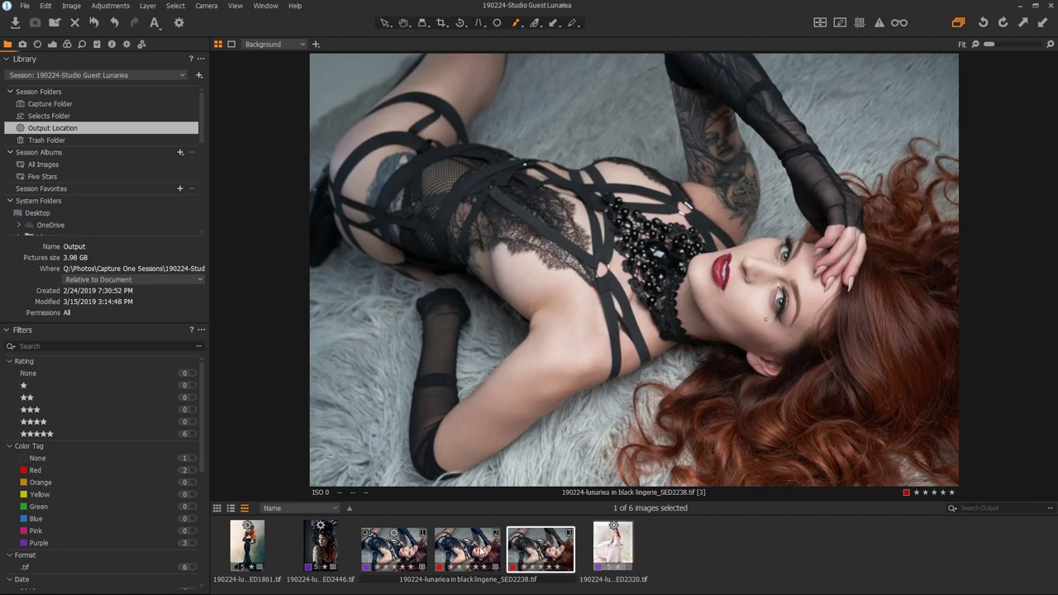
pyautogui.click(483, 556)
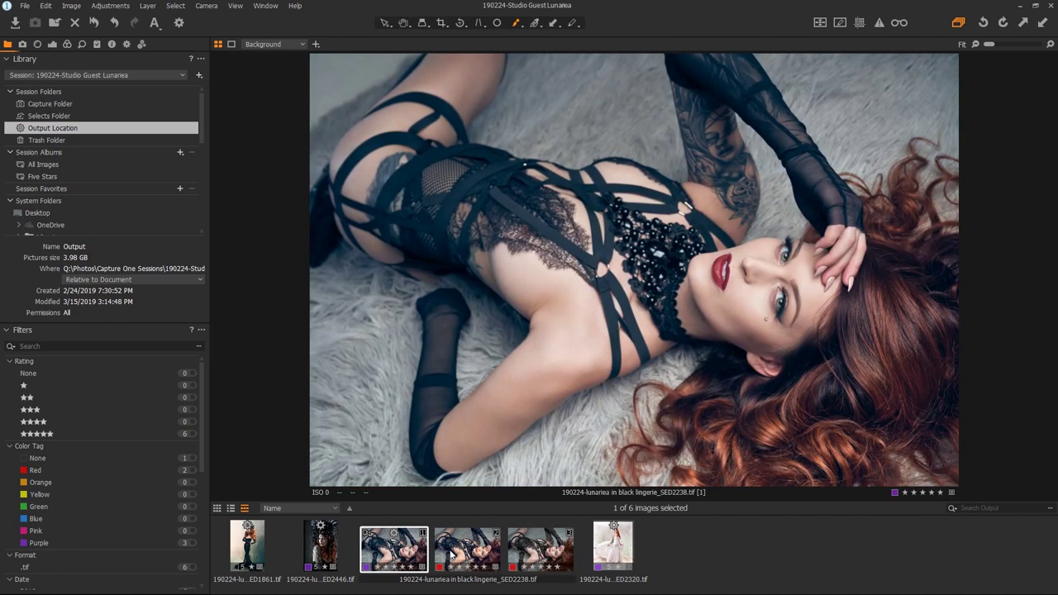
pyautogui.click(533, 552)
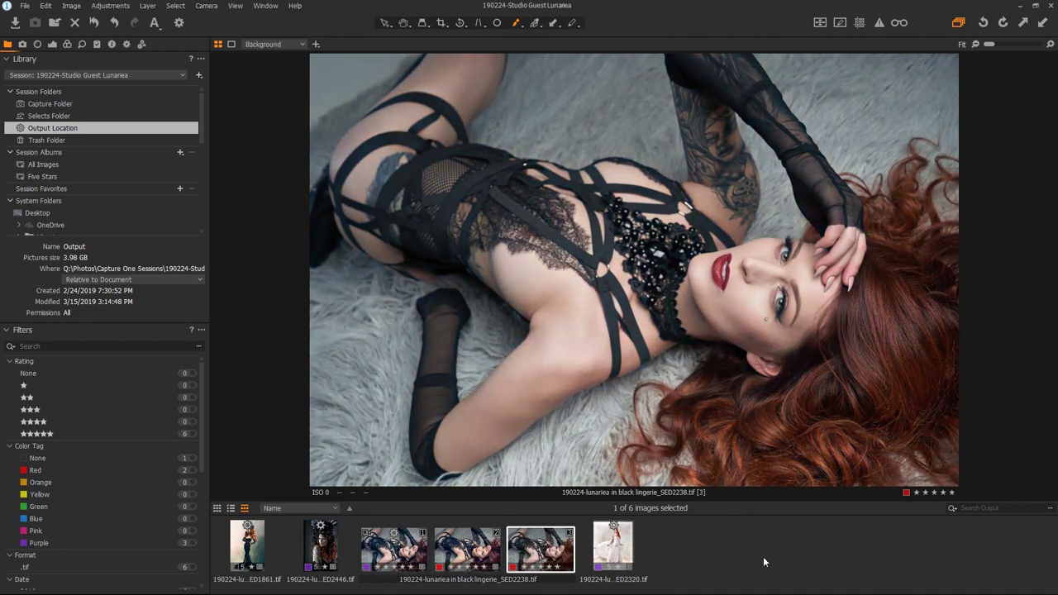